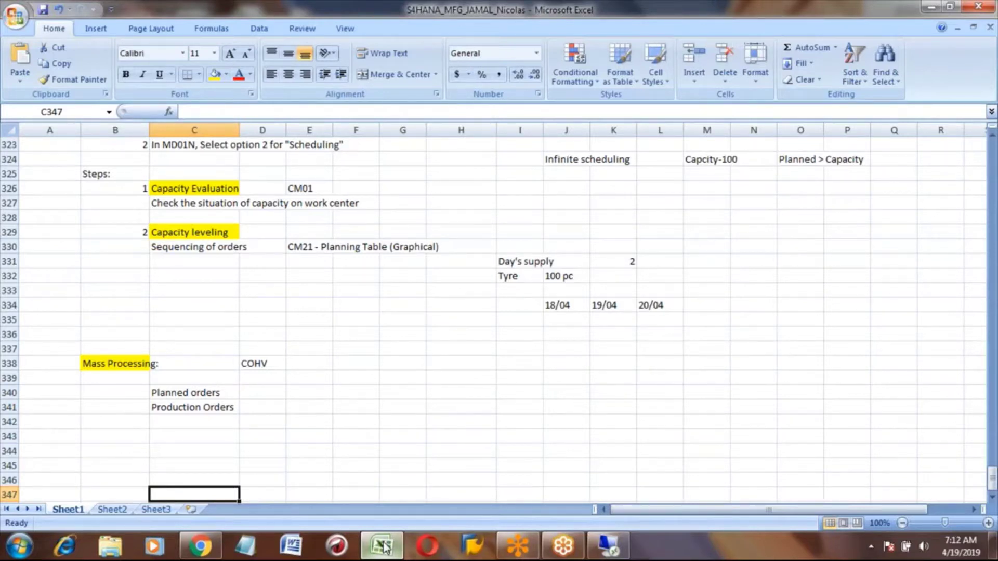
# Enter the heading "Reports:" in cell B344, below the Mass Processing notes
pyautogui.press('Up')
pyautogui.press('Up')
pyautogui.press('Up')
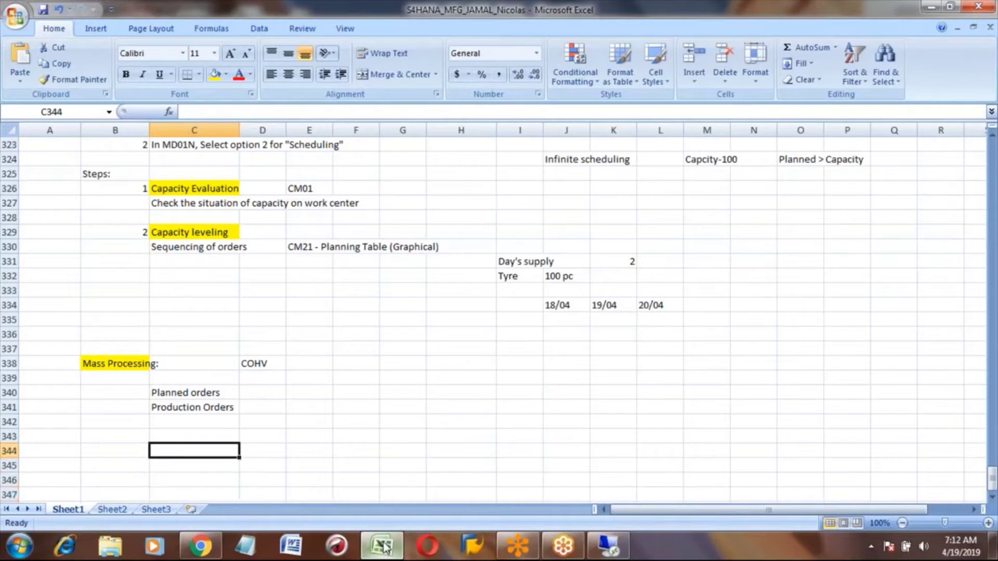
pyautogui.press('Left')
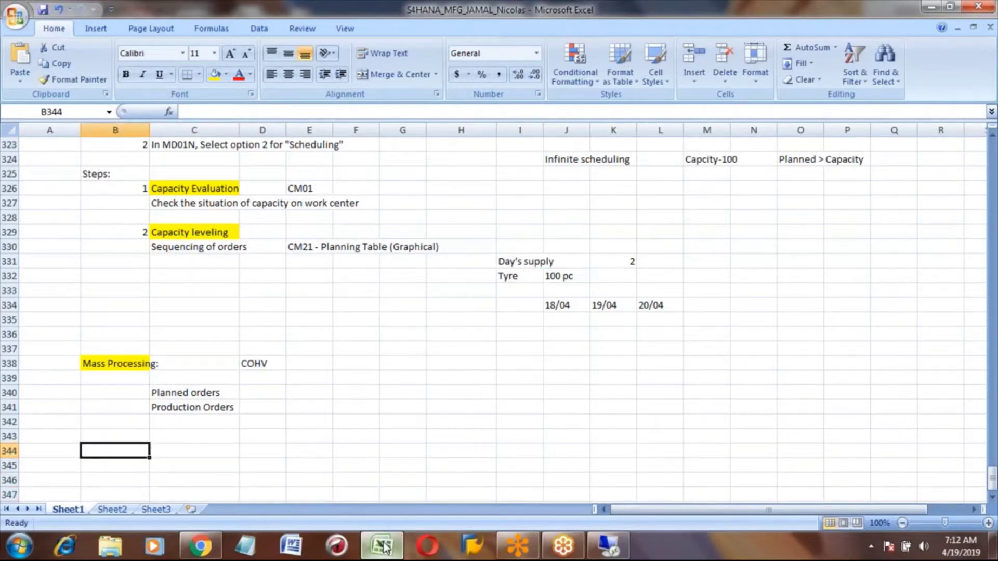
pyautogui.write('Reports')
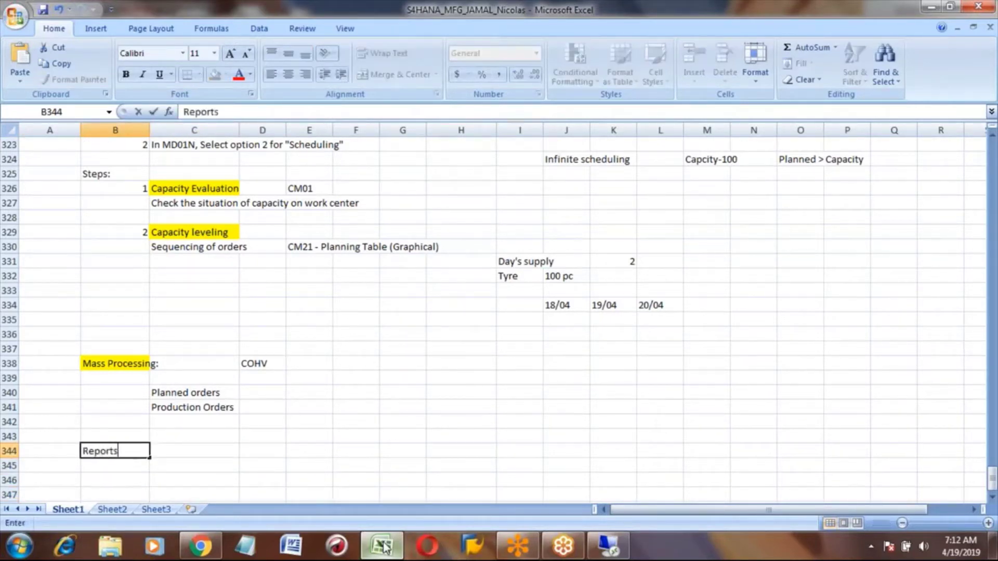
pyautogui.write(':')
pyautogui.press('Return')
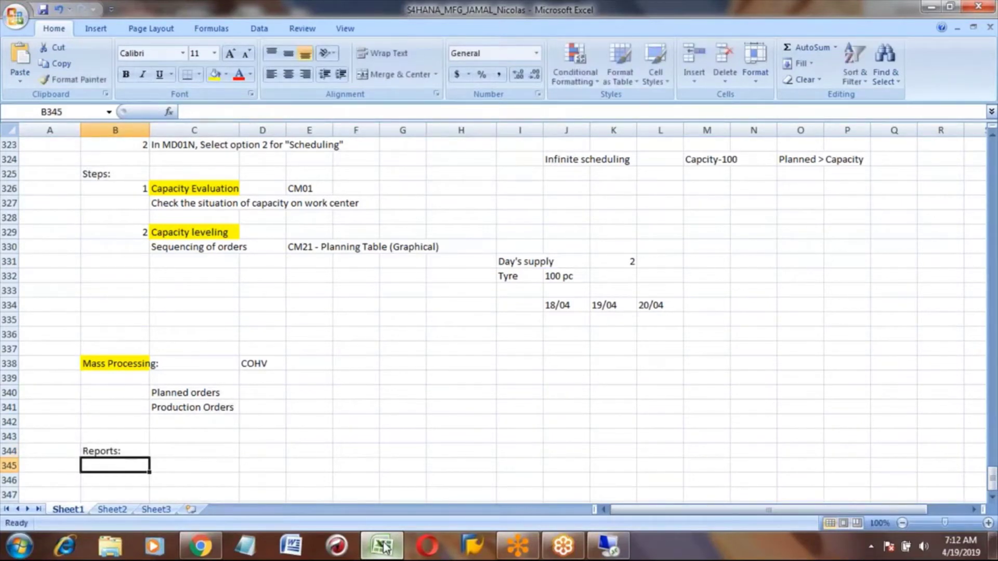
# Enter the transaction code COOIS in cell D345 under the Reports heading
pyautogui.press('Up')
pyautogui.press('Down')
pyautogui.press('Right')
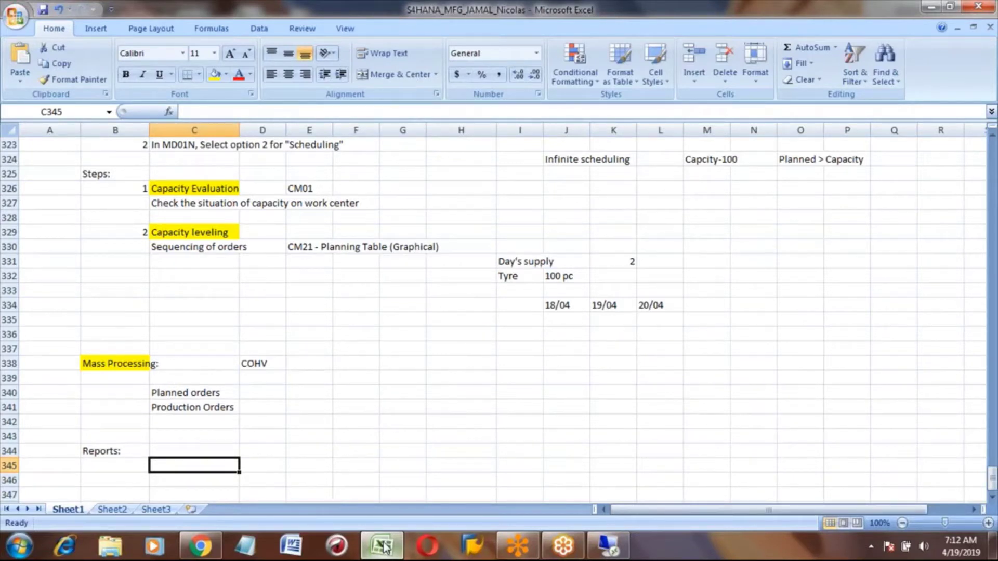
pyautogui.click(272, 468)
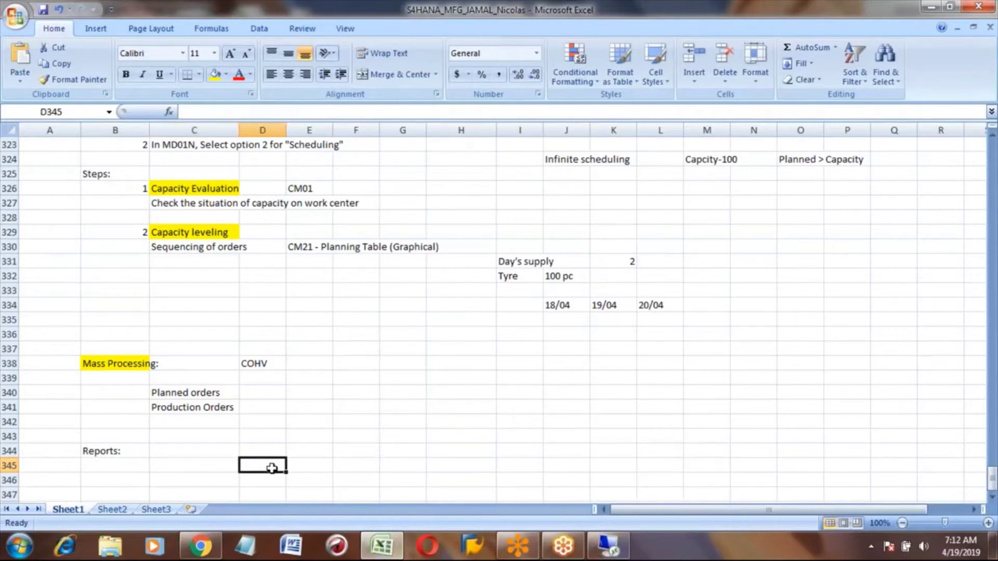
pyautogui.write('COOIS')
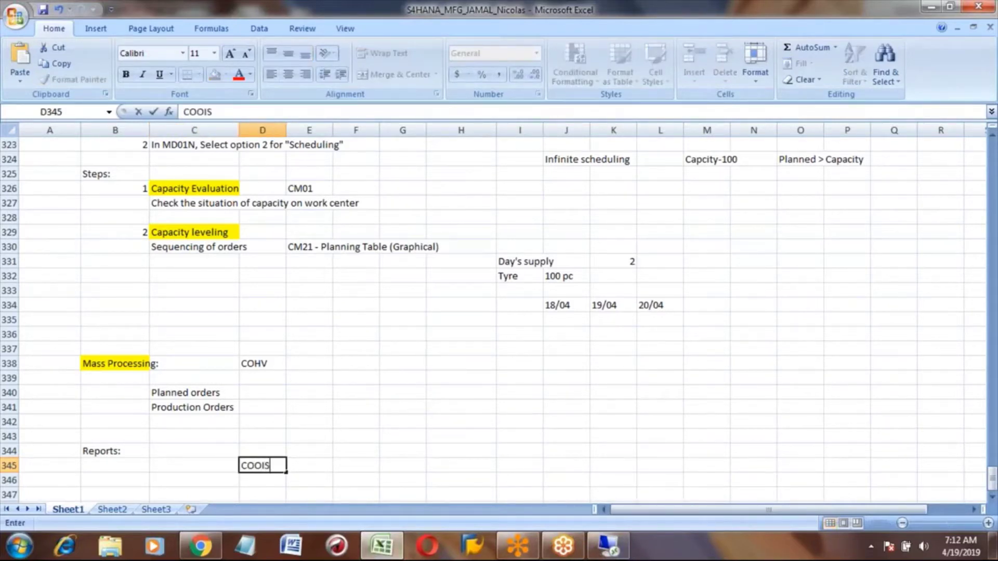
pyautogui.press('Return')
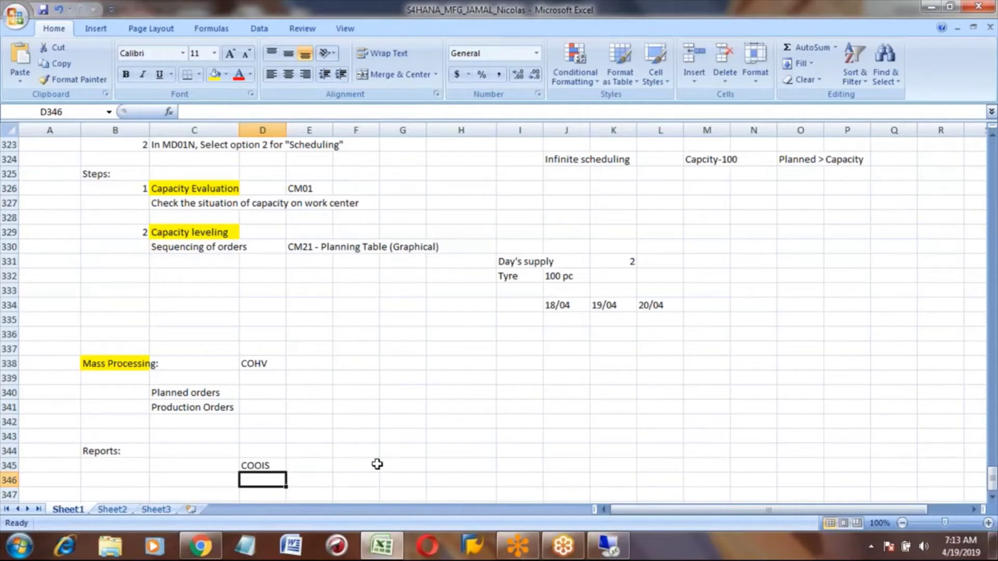
pyautogui.click(258, 363)
pyautogui.click(257, 466)
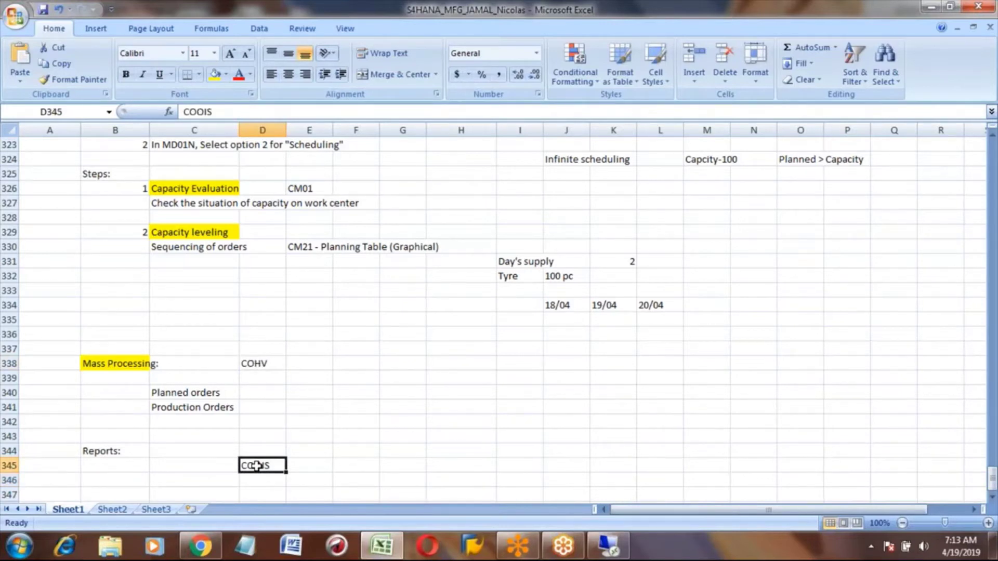
pyautogui.click(258, 364)
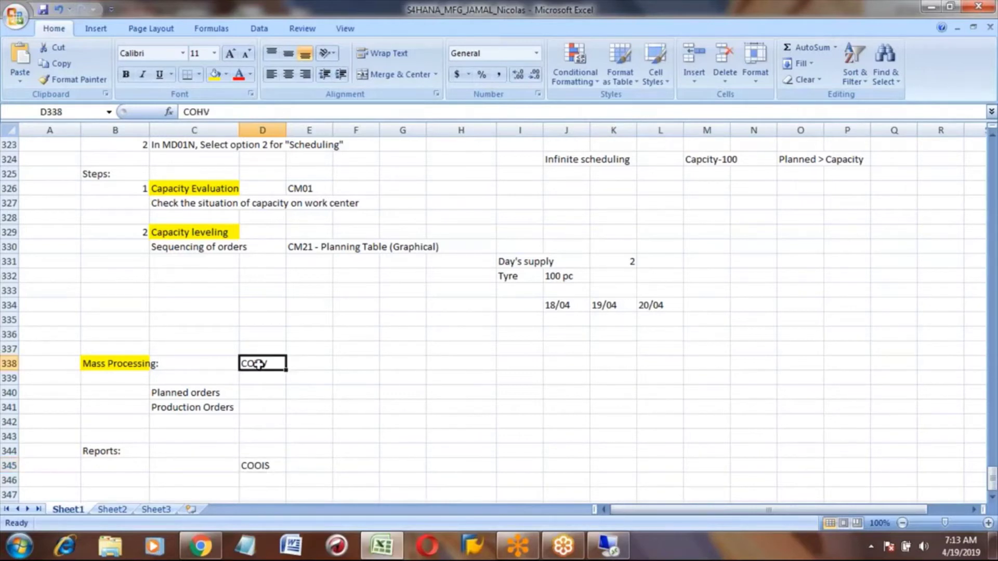
pyautogui.click(256, 467)
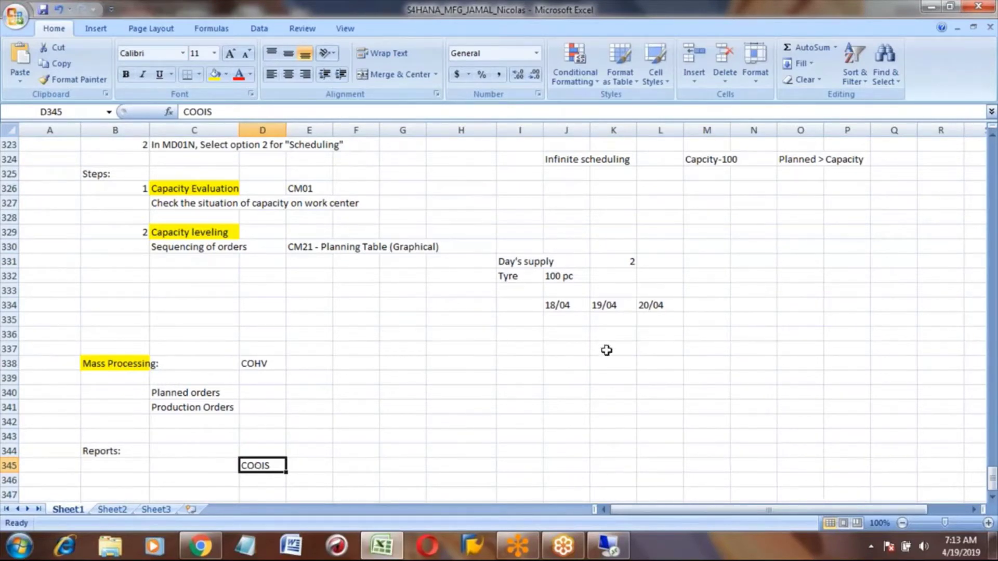
# Switch to the SAP remote desktop session, bring up the Mass Processing order list and return to its selection screen
pyautogui.click(607, 547)
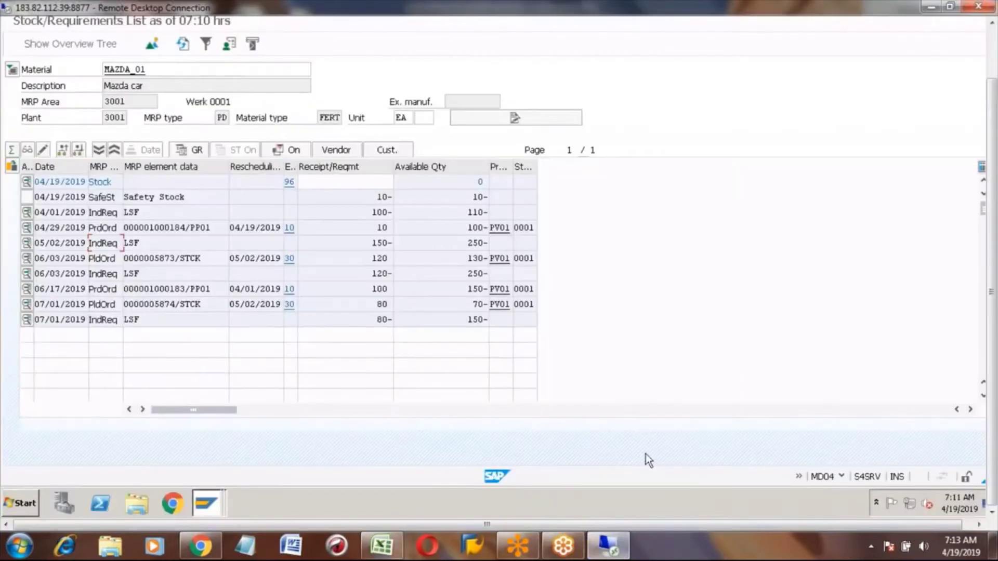
pyautogui.click(214, 498)
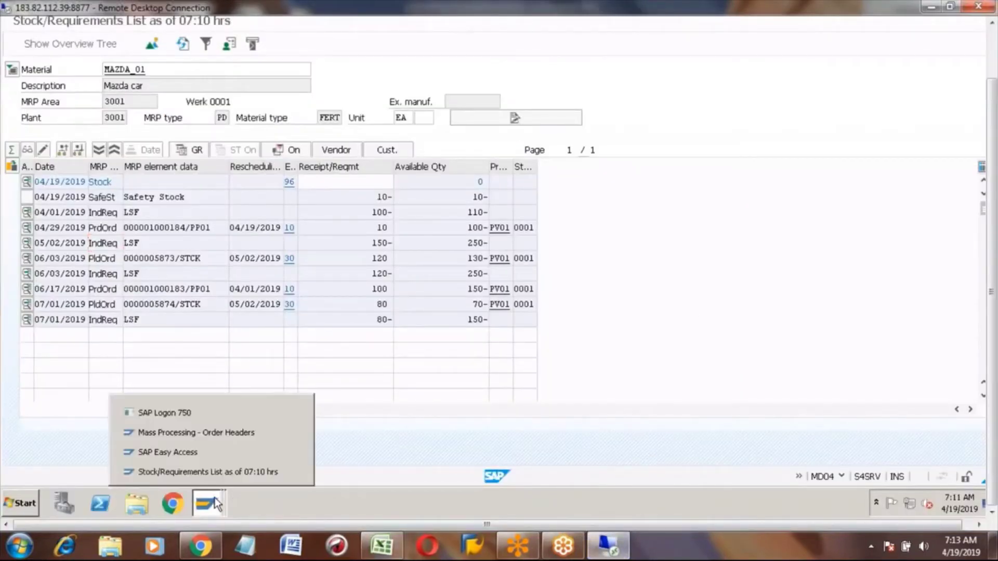
pyautogui.click(201, 433)
pyautogui.click(991, 56)
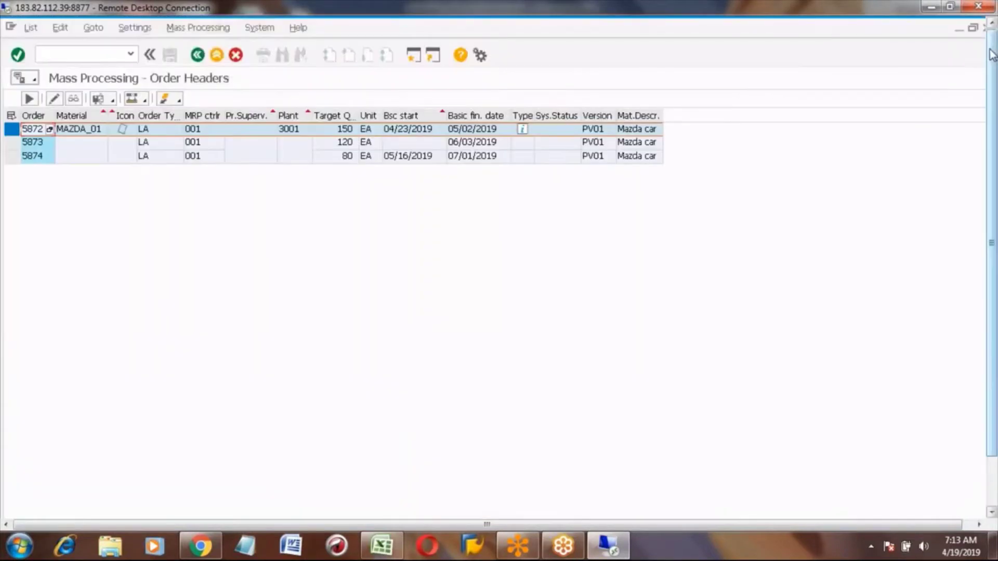
pyautogui.click(198, 55)
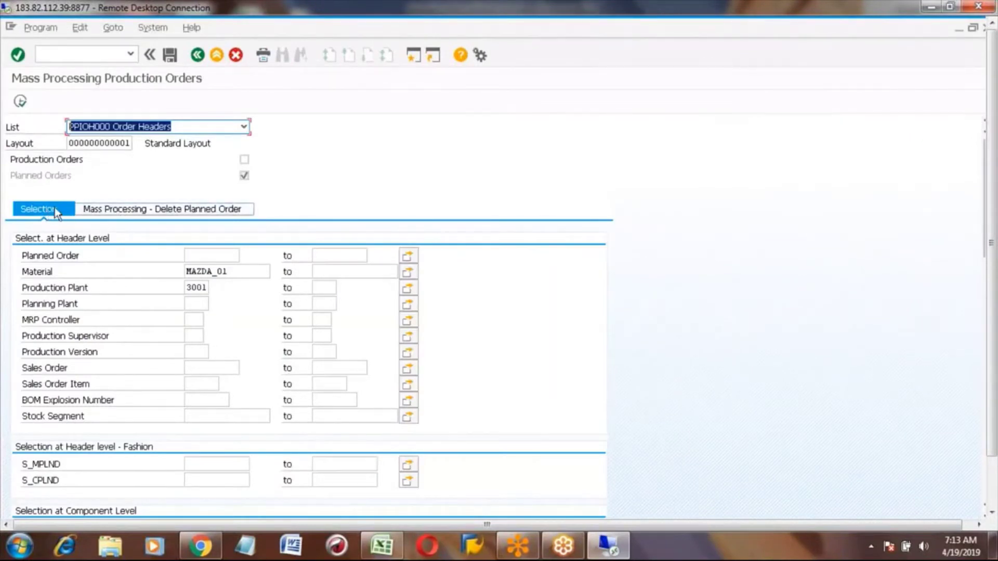
# Review the selection criteria and the Delete Planned Order settings of the mass processing transaction
pyautogui.click(137, 210)
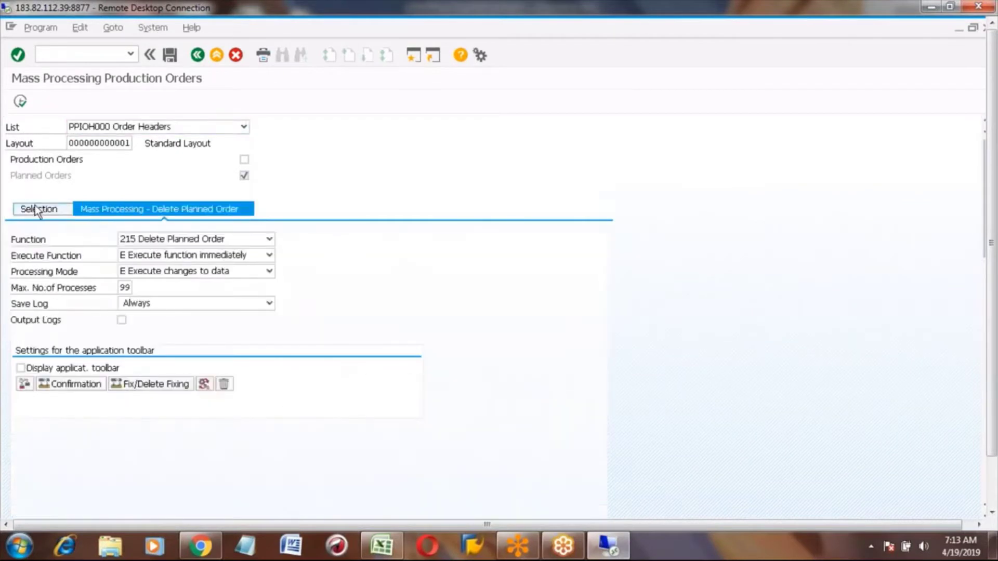
pyautogui.click(36, 206)
pyautogui.click(130, 208)
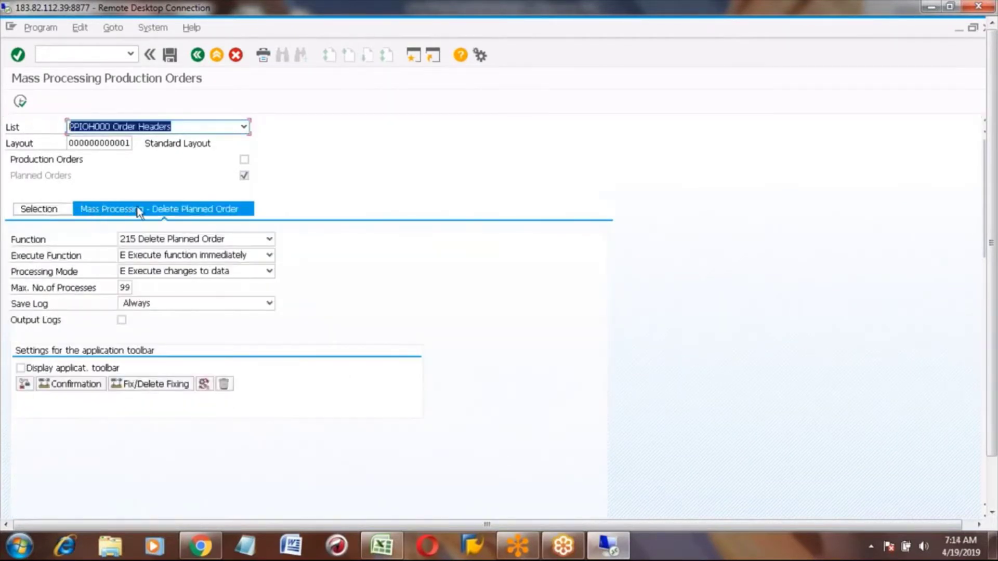
pyautogui.click(56, 208)
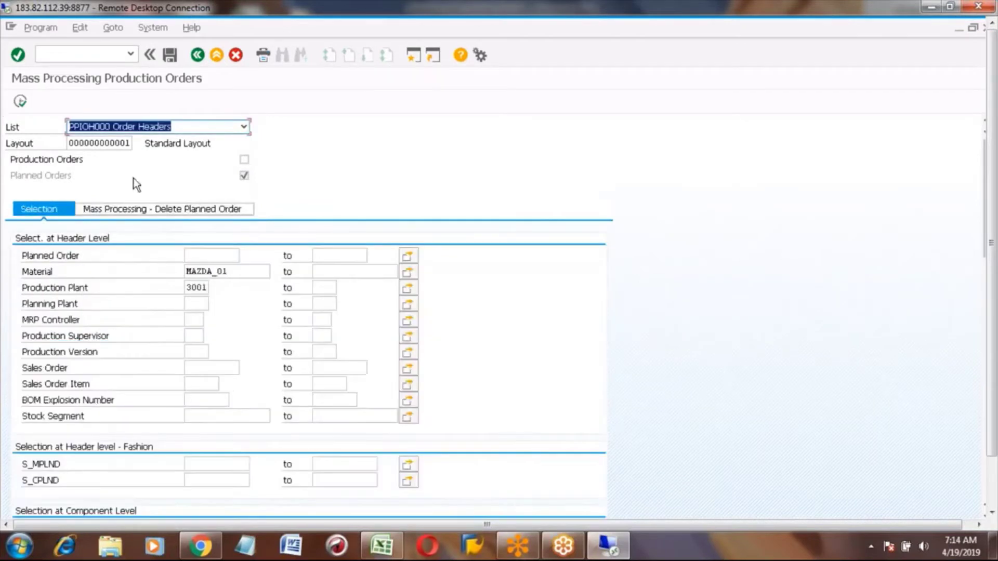
# Leave the mass processing transaction and start transaction COOIS
pyautogui.click(198, 55)
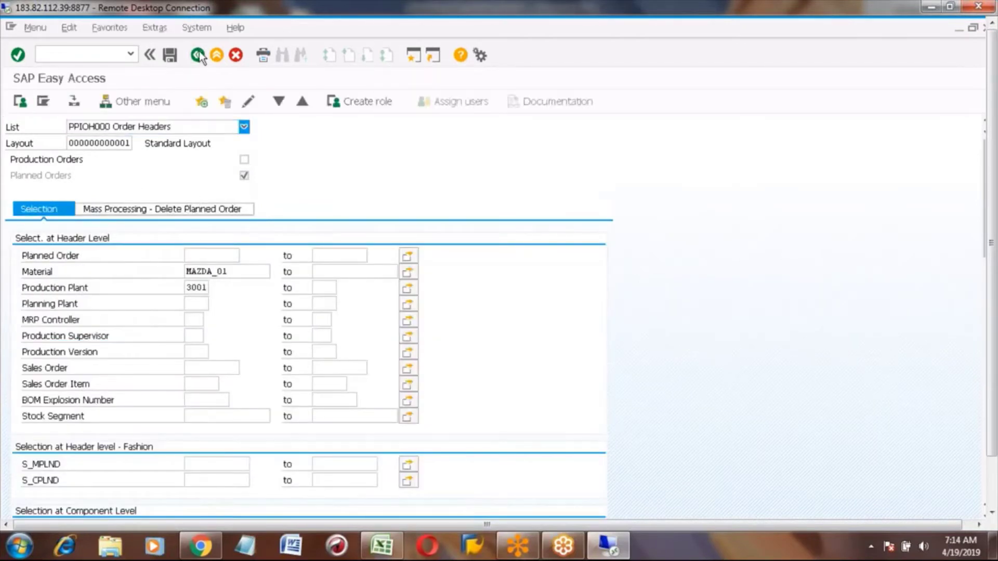
pyautogui.click(88, 55)
pyautogui.write('COOIS')
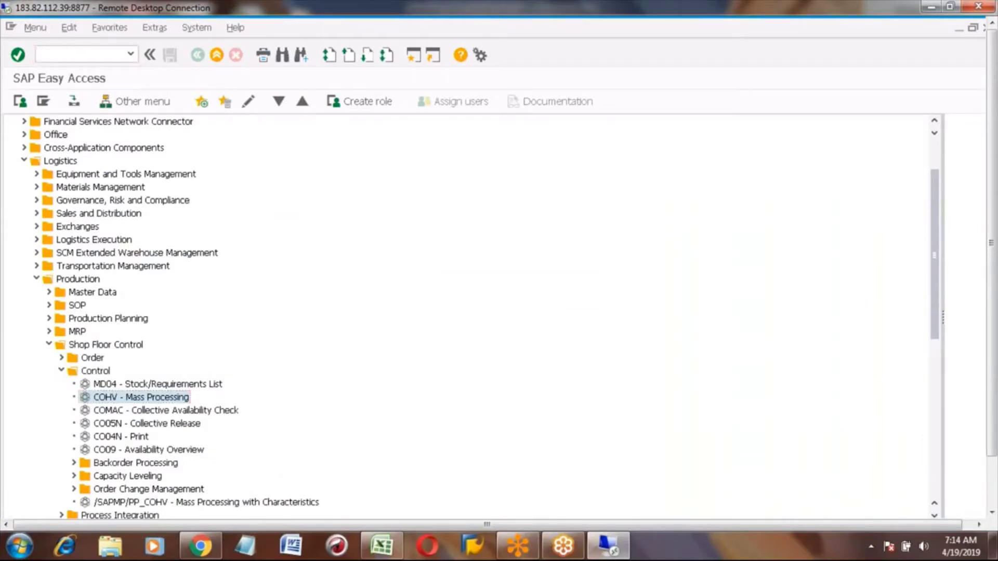
pyautogui.press('Return')
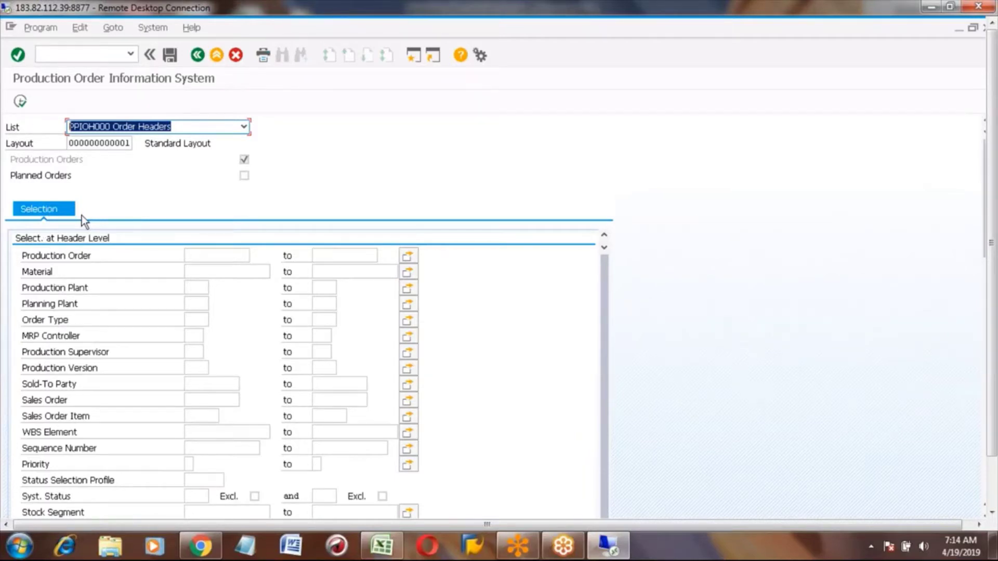
# Restrict the selection to production plant 3001 and run the Order Headers list
pyautogui.click(197, 287)
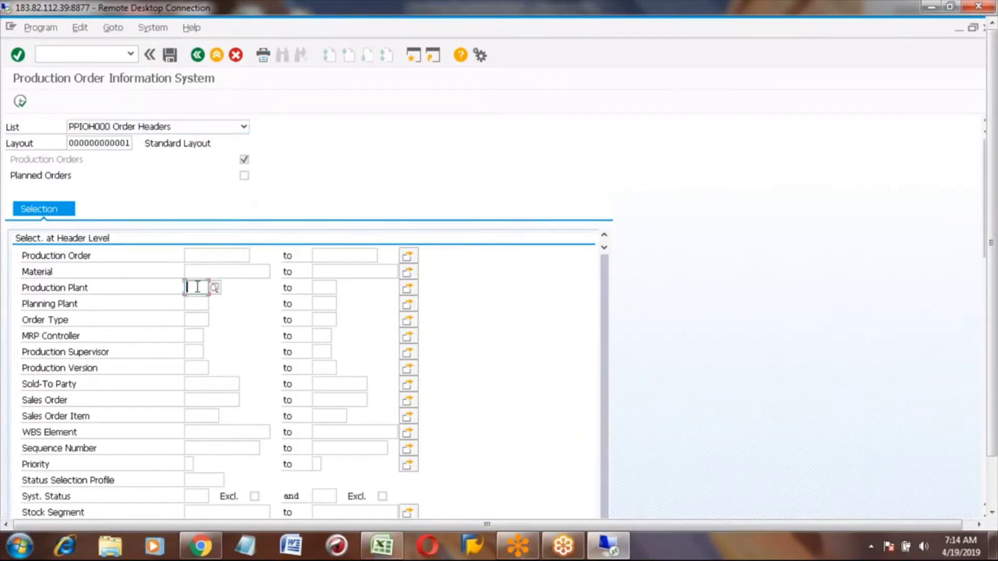
pyautogui.write('3001')
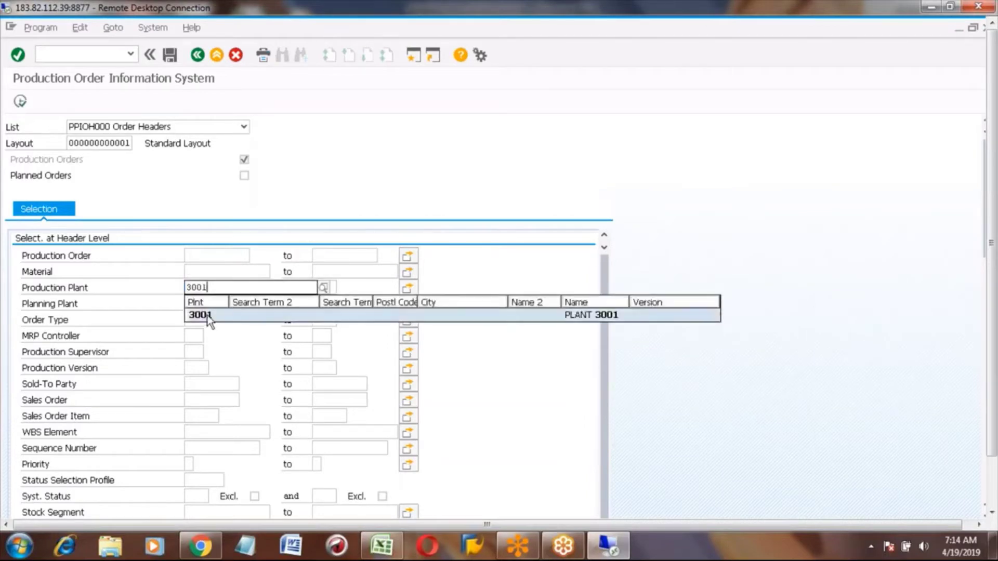
pyautogui.click(208, 315)
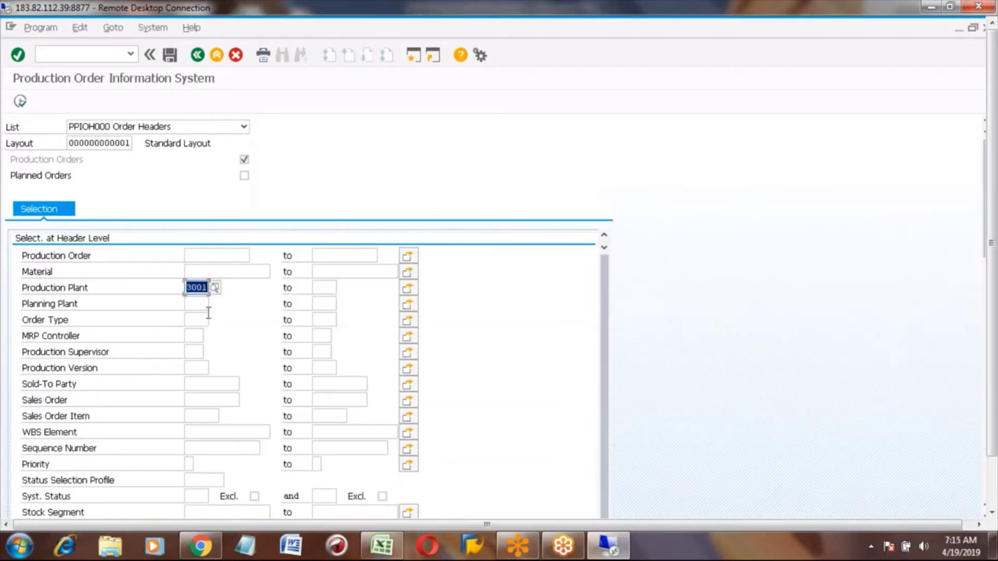
pyautogui.click(19, 102)
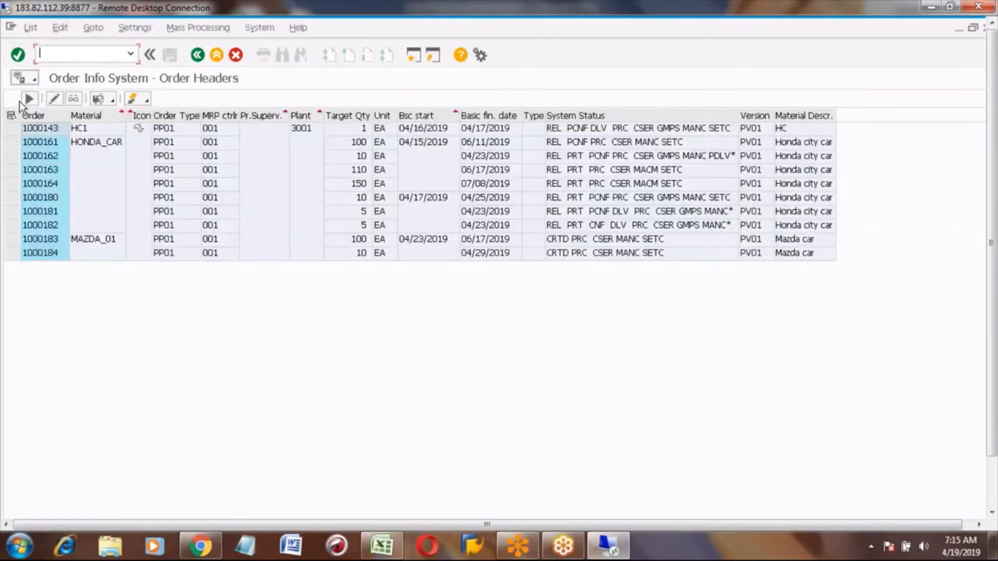
# Turn on the standard ALV functions for the order headers list
pyautogui.click(45, 127)
pyautogui.click(58, 119)
pyautogui.click(27, 97)
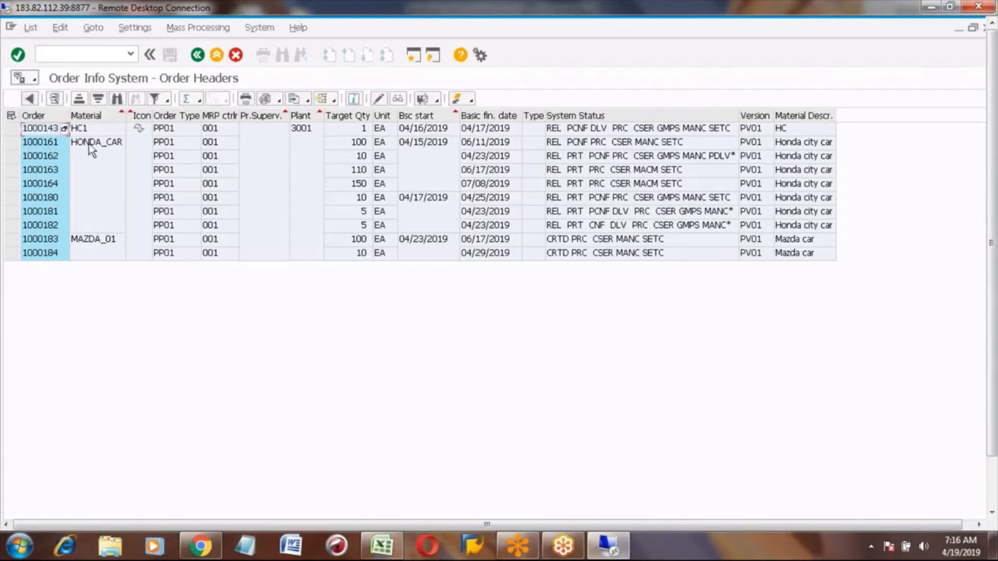
pyautogui.click(29, 99)
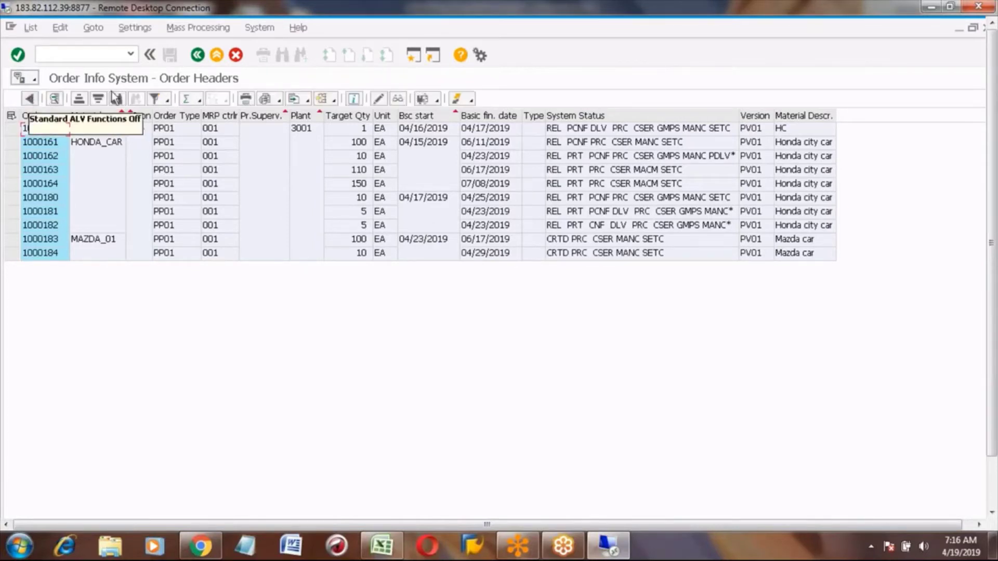
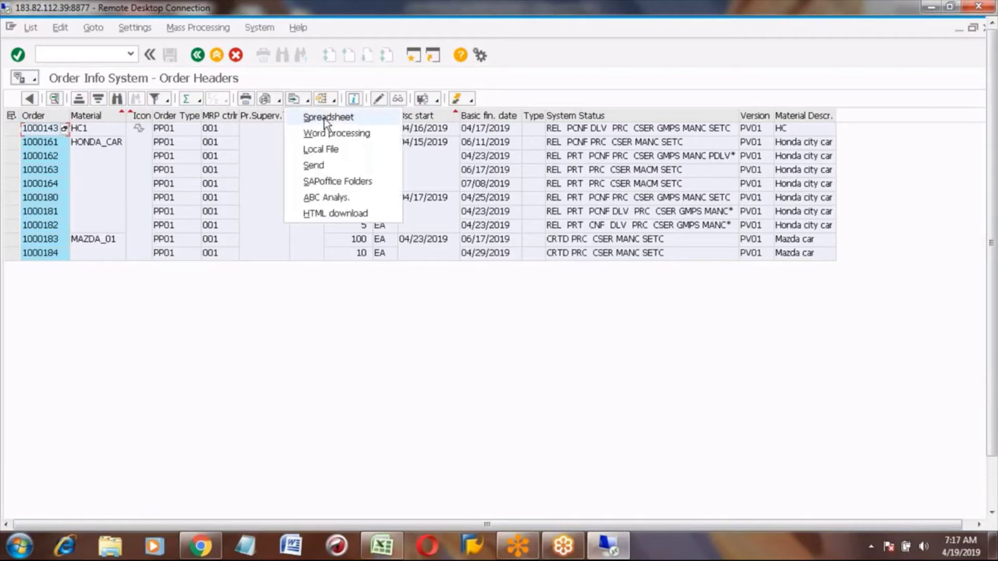
# Export the order list as a spreadsheet in the Excel - Office Open XML Format (XLSX)
pyautogui.click(323, 117)
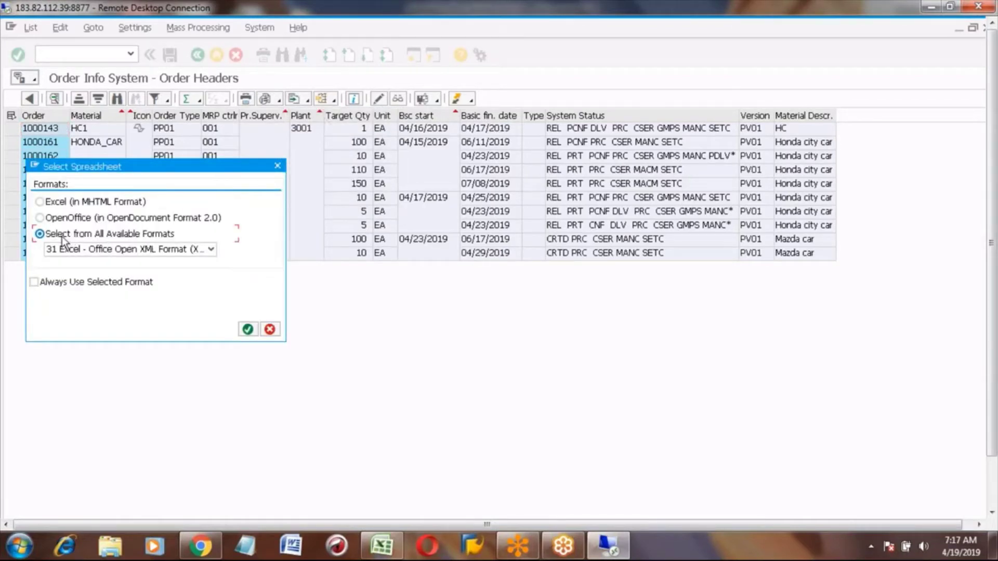
pyautogui.click(154, 251)
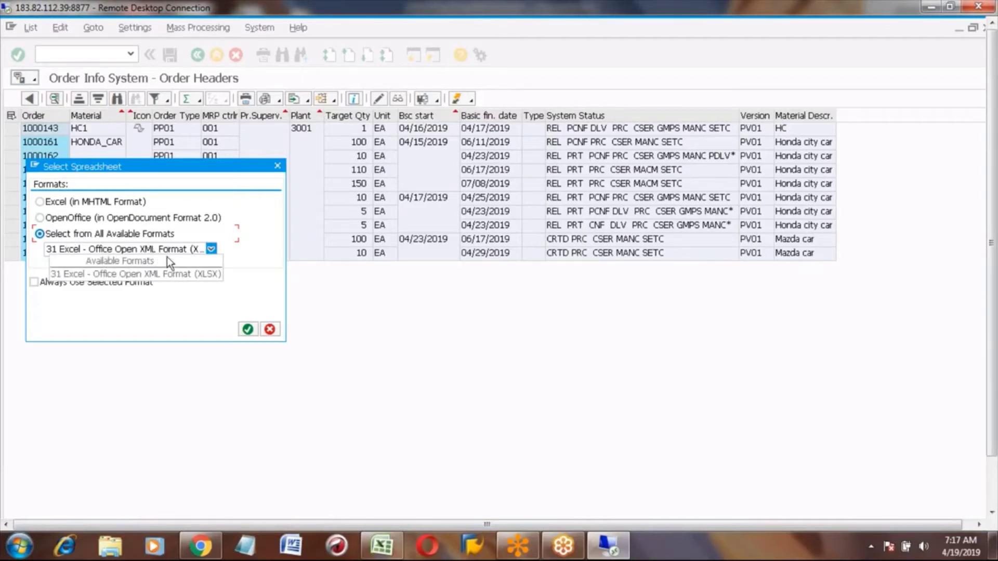
pyautogui.click(177, 274)
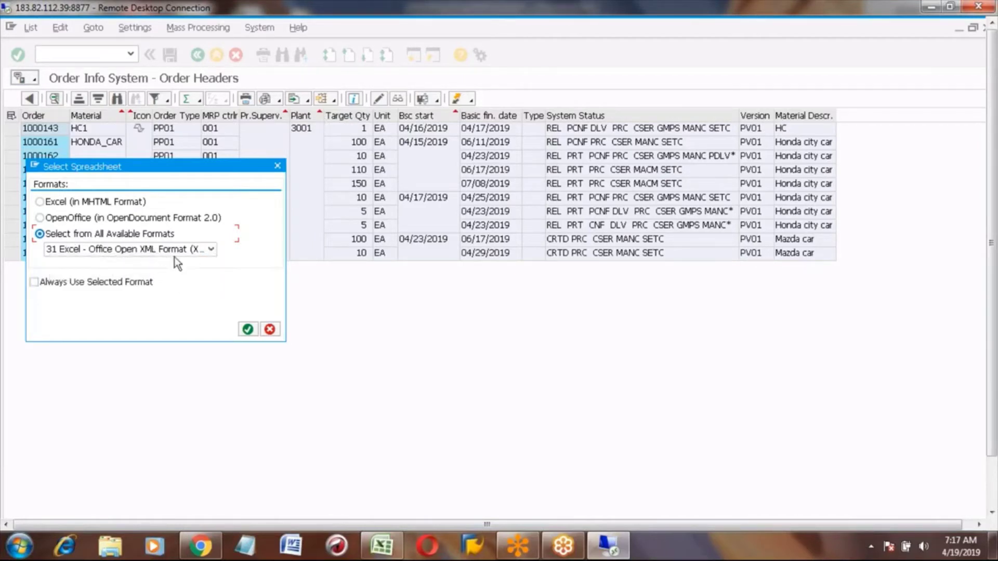
pyautogui.click(247, 331)
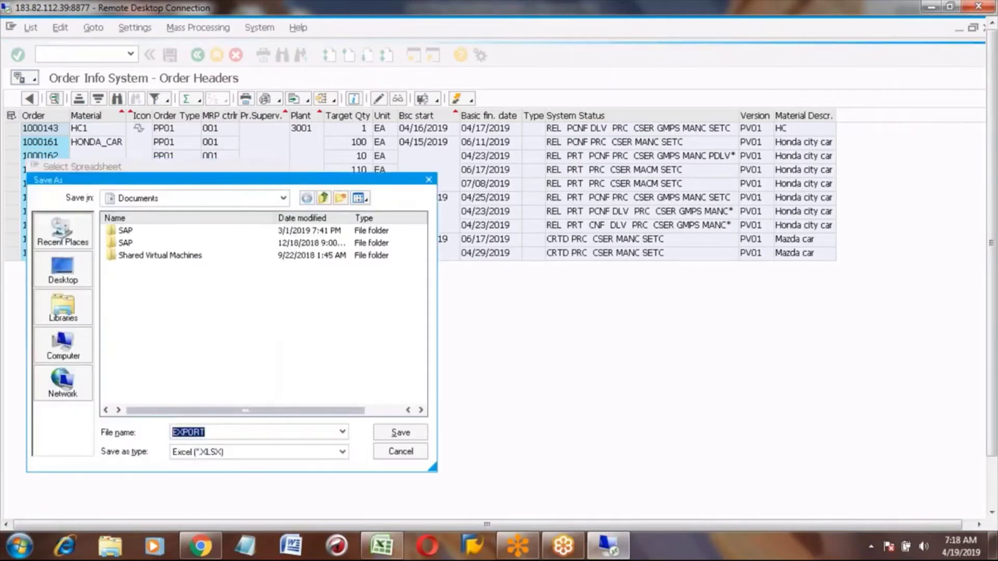
# Save the spreadsheet to the Desktop as COOIS and allow SAP to create the file, remembering the decision
pyautogui.click(68, 266)
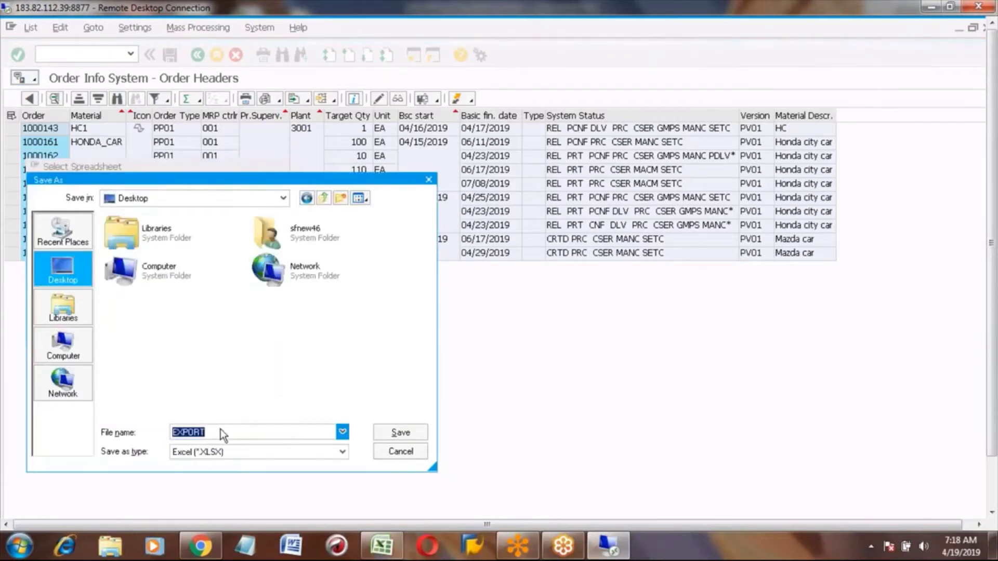
pyautogui.write('COOIS')
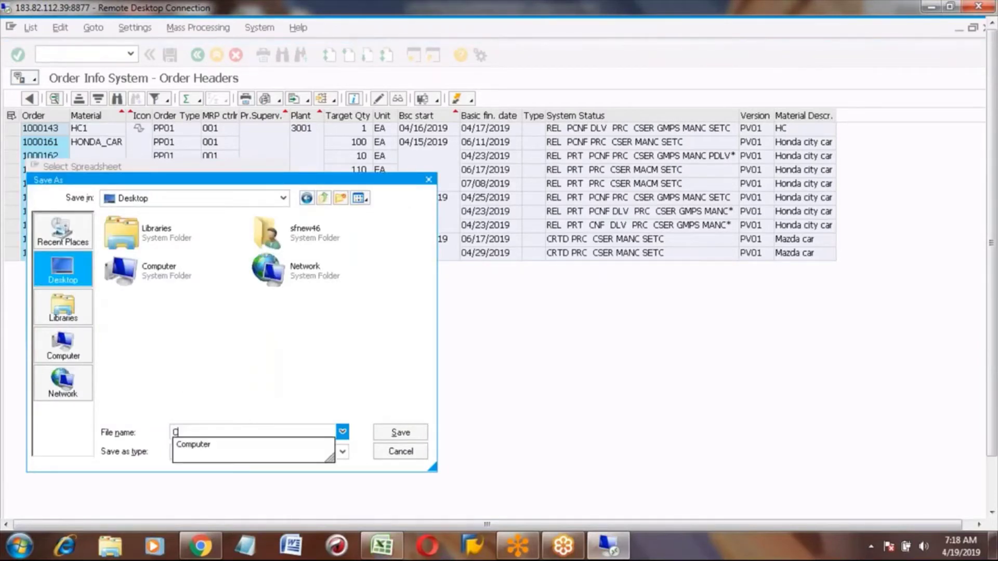
pyautogui.click(392, 432)
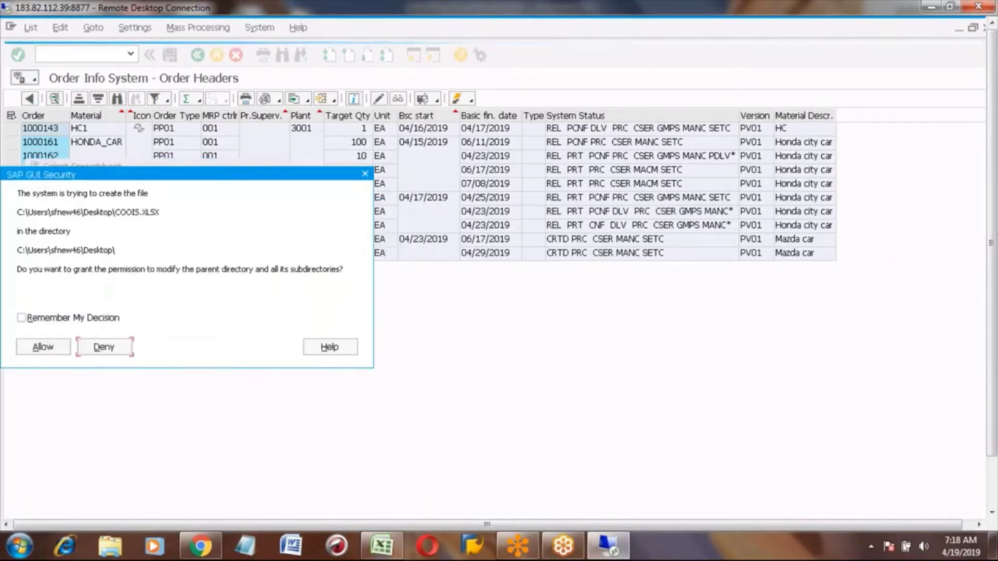
pyautogui.click(22, 317)
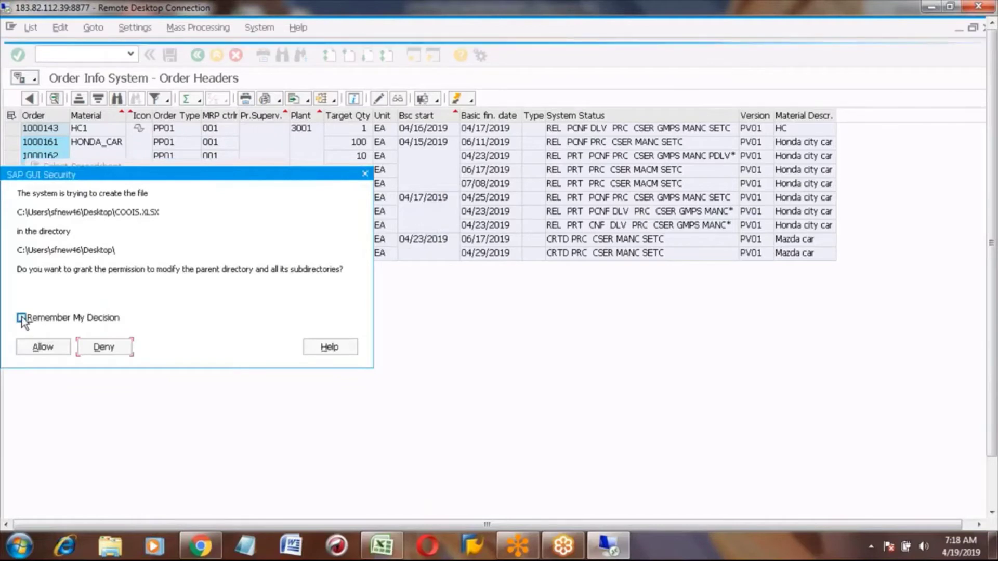
pyautogui.click(42, 347)
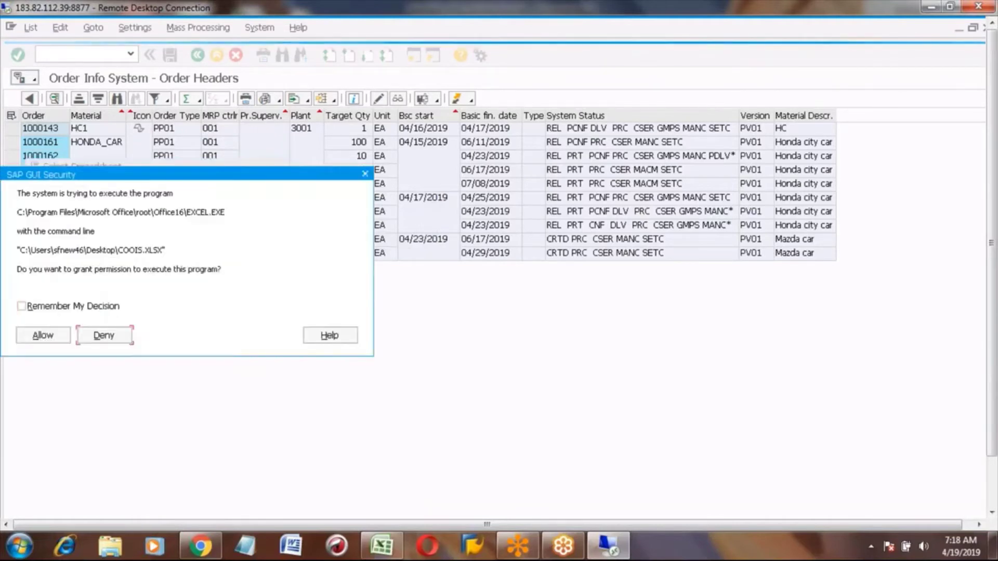
# Allow Excel to be launched with the exported file, remembering the decision, and accept the Microsoft Office license agreement
pyautogui.click(22, 307)
pyautogui.click(43, 335)
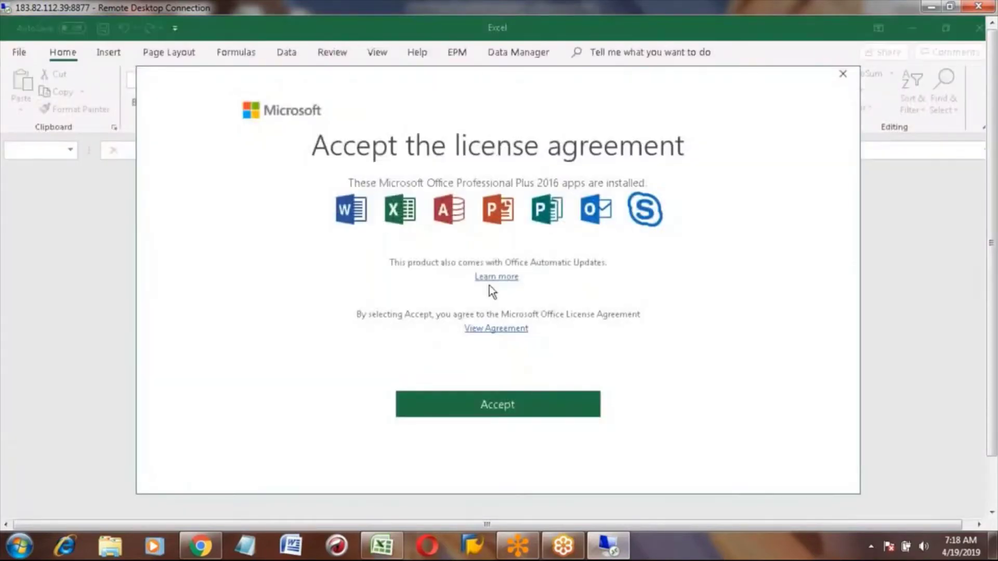
pyautogui.click(482, 405)
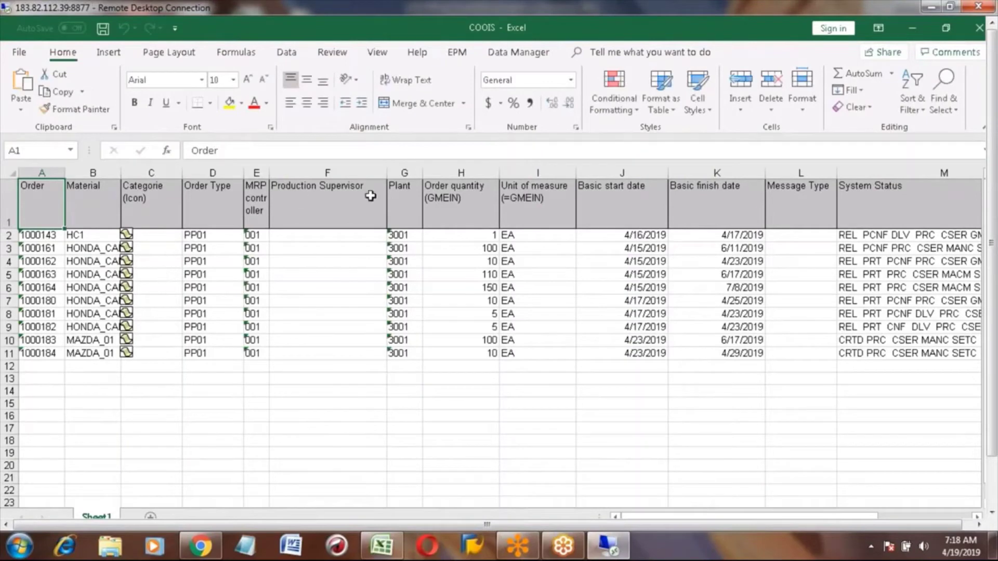
# Examine the header columns of the exported order list from Order to Material description
pyautogui.click(352, 204)
pyautogui.press('Right')
pyautogui.press('Right')
pyautogui.press('Right')
pyautogui.press('Right')
pyautogui.press('Right')
pyautogui.press('Right')
pyautogui.press('Right')
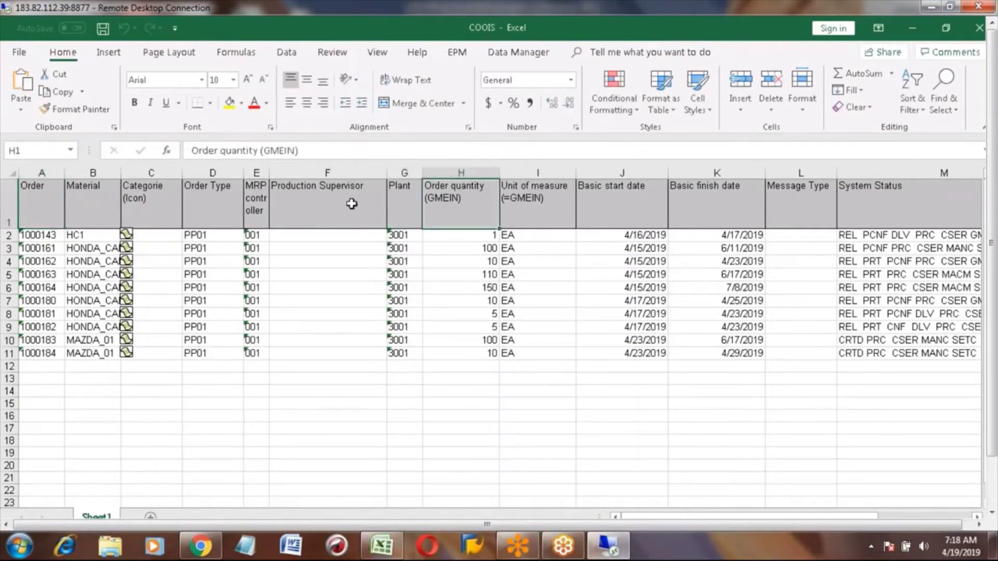
pyautogui.press('Right')
pyautogui.press('Right')
pyautogui.press('Right')
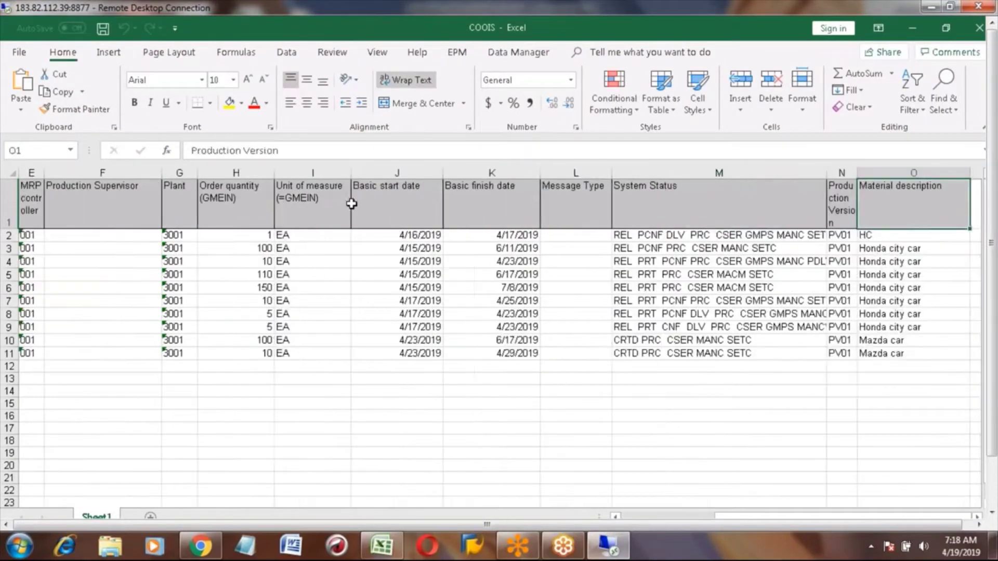
pyautogui.press('Left')
pyautogui.press('Left')
pyautogui.press('Left')
pyautogui.press('Left')
pyautogui.press('Left')
pyautogui.press('Left')
pyautogui.press('Left')
pyautogui.press('Left')
pyautogui.press('Left')
pyautogui.press('Left')
pyautogui.press('Left')
pyautogui.press('Left')
pyautogui.press('Left')
pyautogui.press('Left')
pyautogui.press('Left')
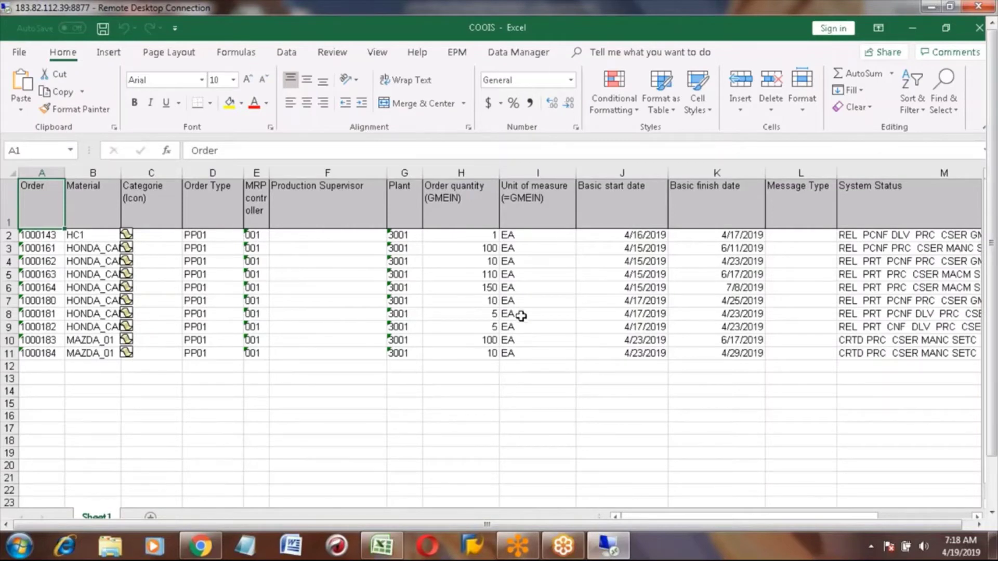
# Switch to the SAP Order Headers list and go back to the Production Order Information System selection
pyautogui.click(994, 504)
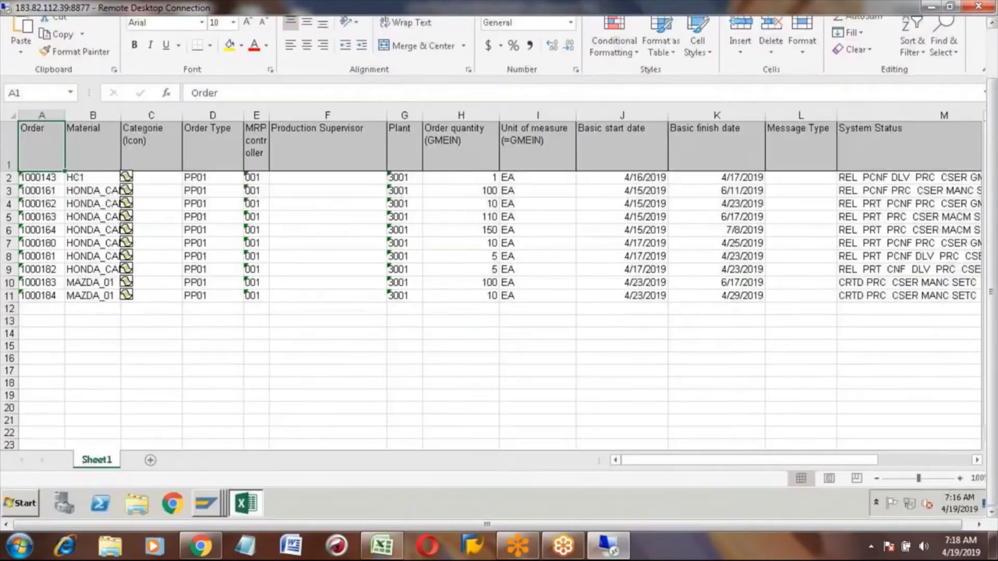
pyautogui.moveTo(208, 499)
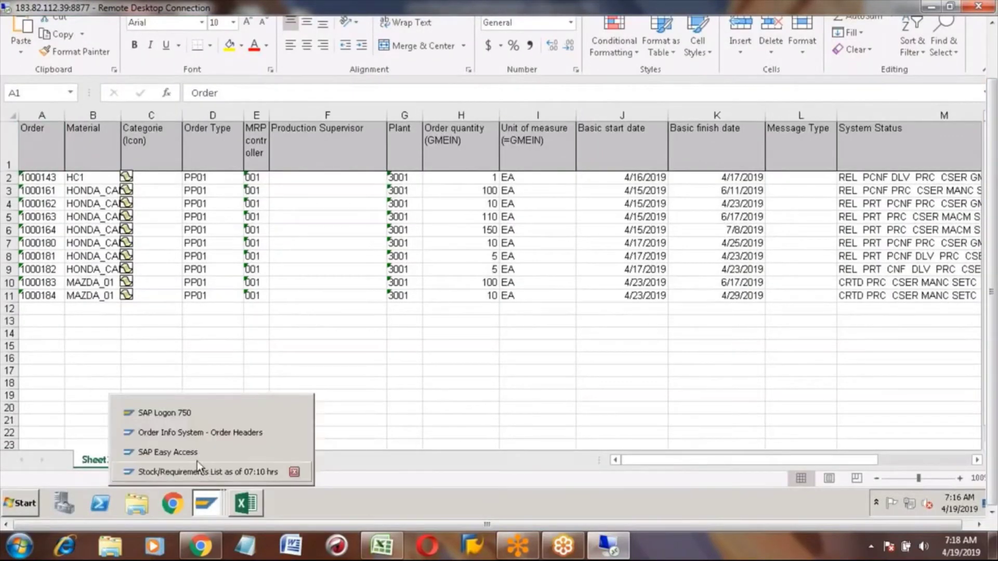
pyautogui.click(195, 436)
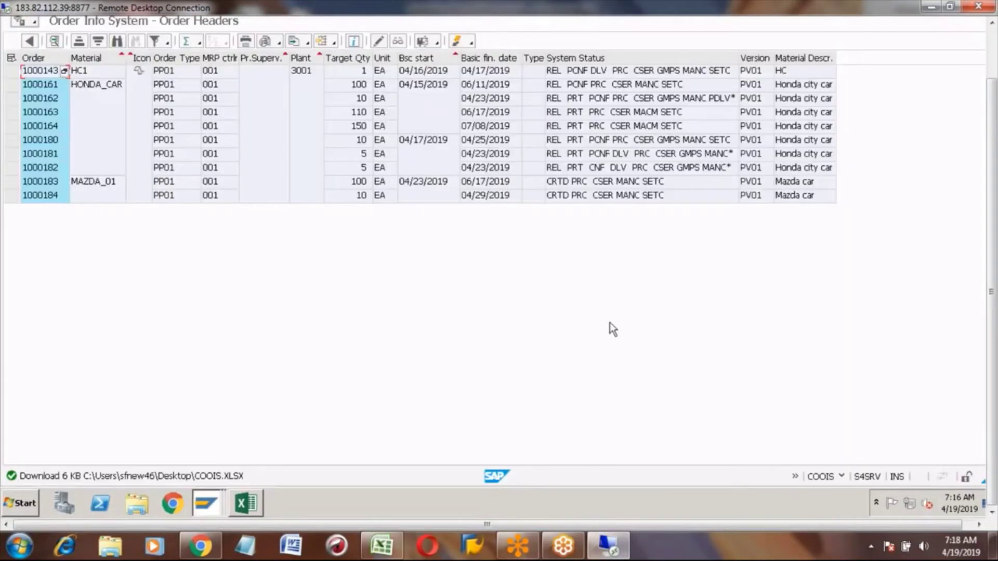
pyautogui.click(993, 58)
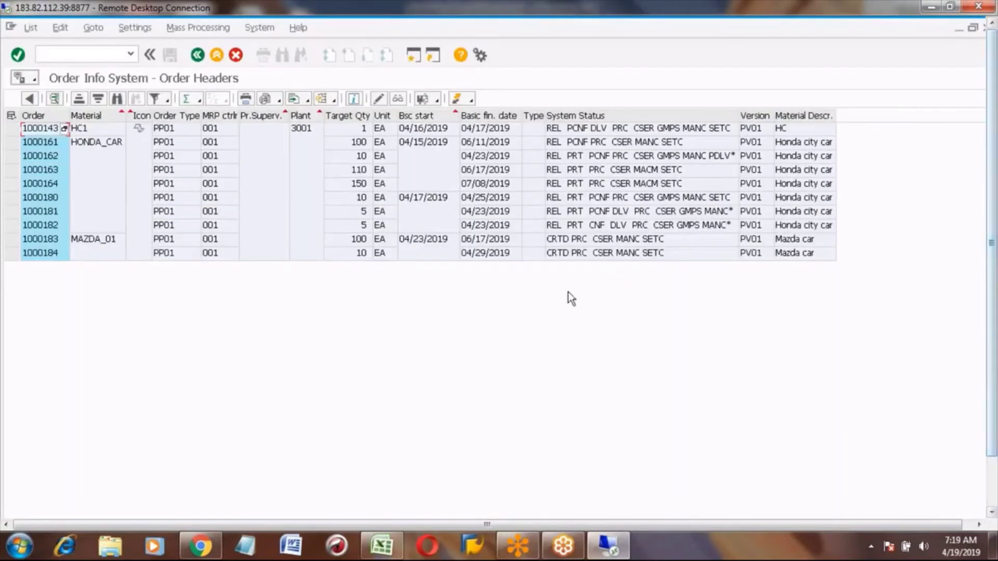
pyautogui.click(198, 56)
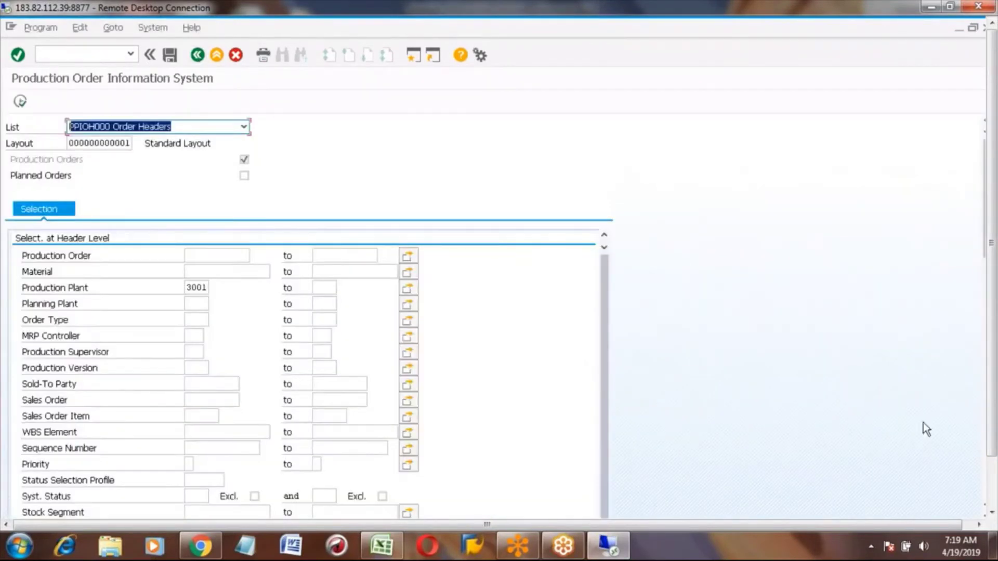
# Restrict the header-level Basic Start Date to the range 04/01/2019 to 04/30/2019
pyautogui.click(992, 483)
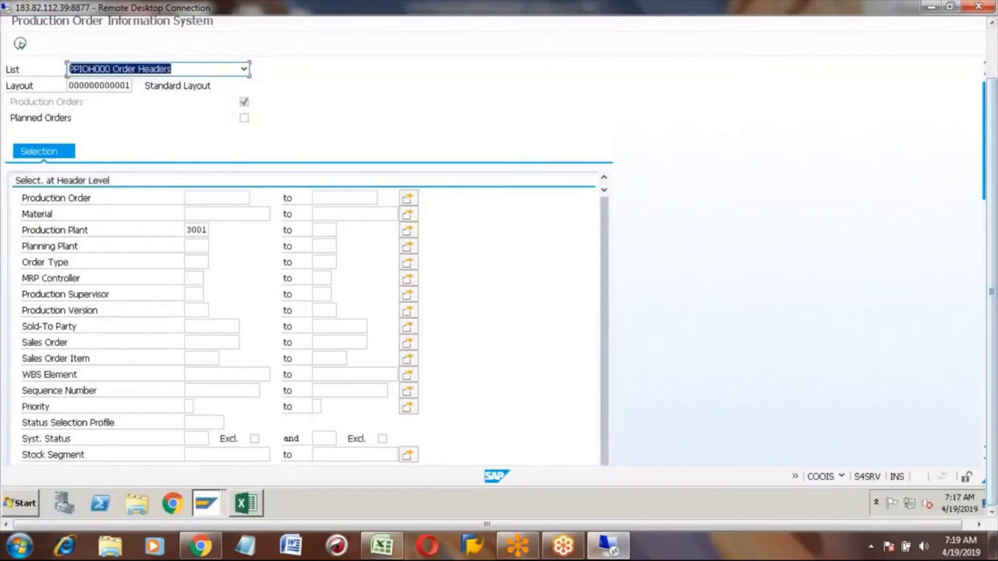
pyautogui.click(984, 458)
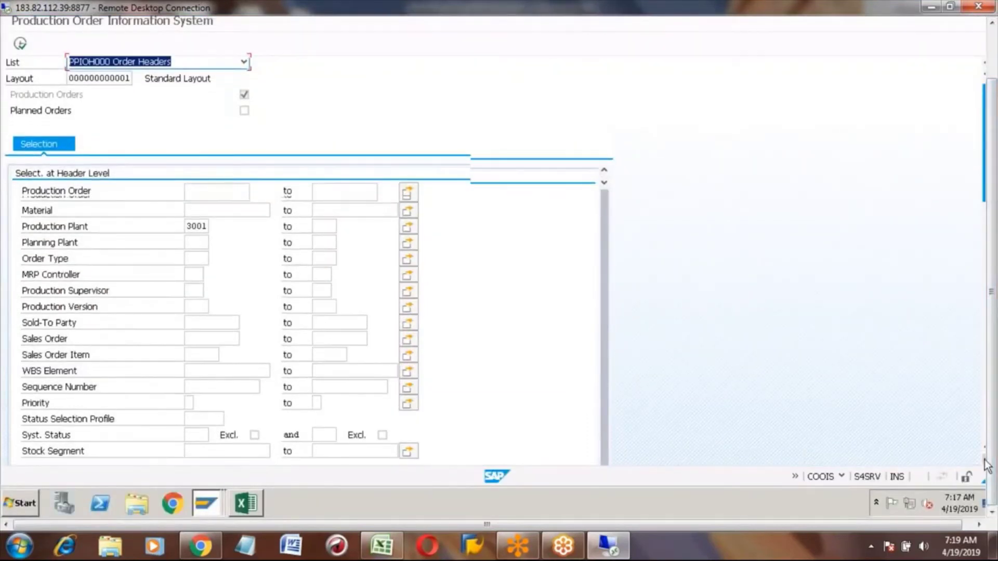
pyautogui.click(986, 463)
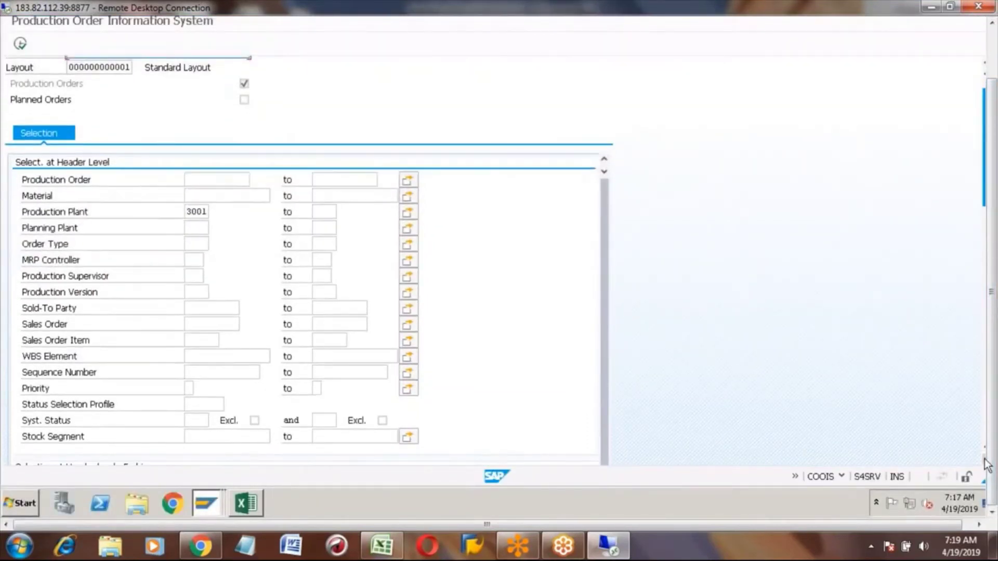
pyautogui.click(986, 463)
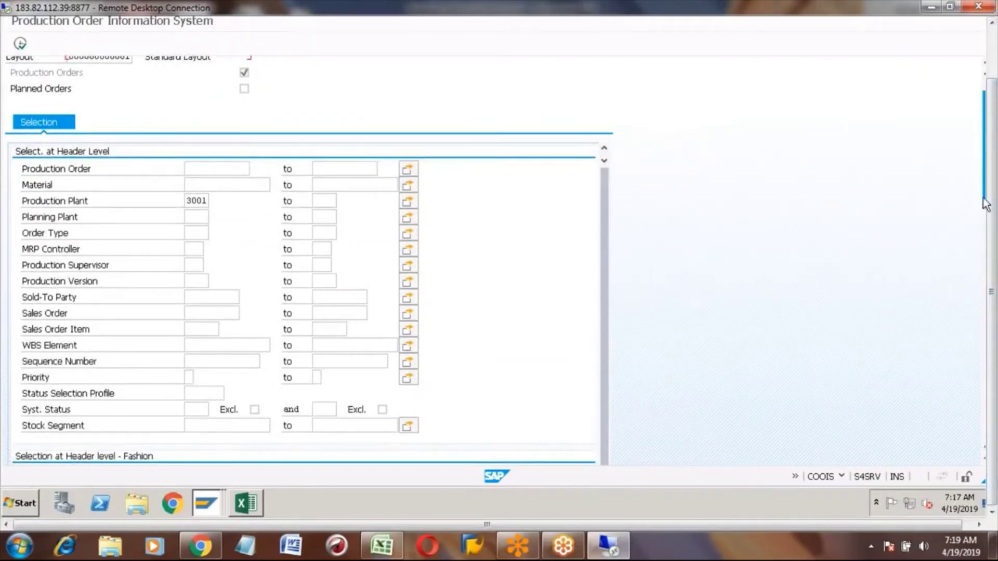
pyautogui.moveTo(985, 204); pyautogui.dragTo(989, 382)
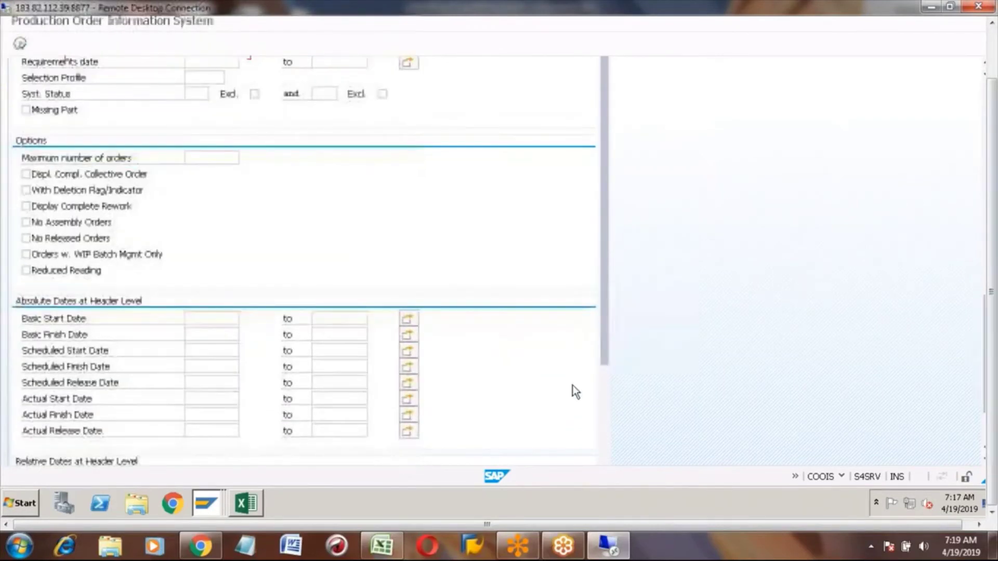
pyautogui.click(198, 318)
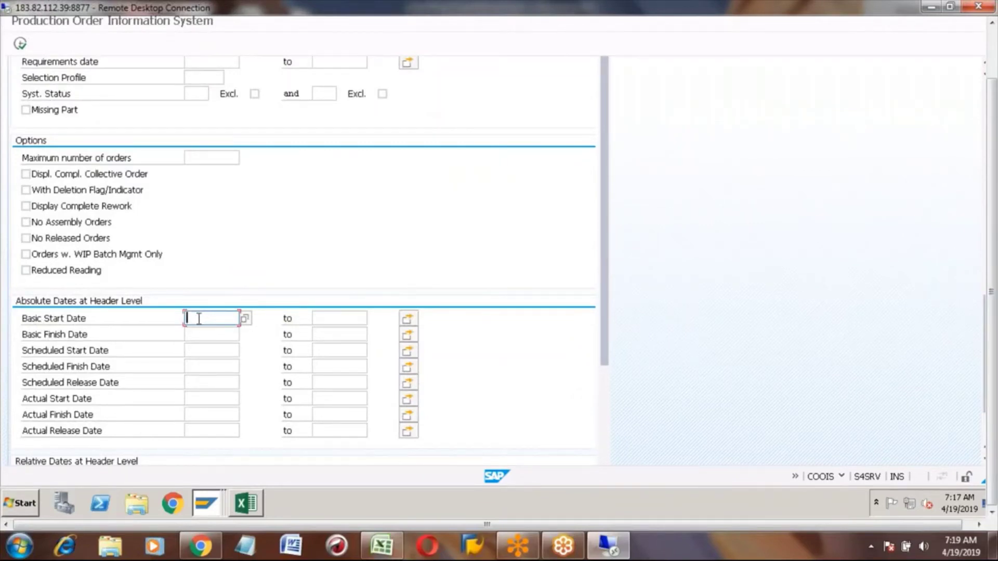
pyautogui.click(245, 318)
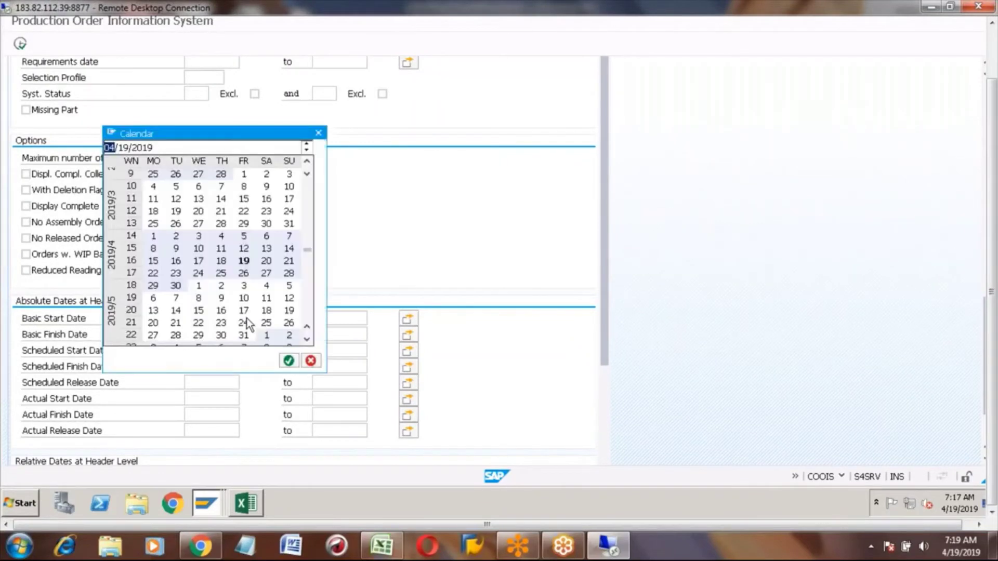
pyautogui.doubleClick(154, 235)
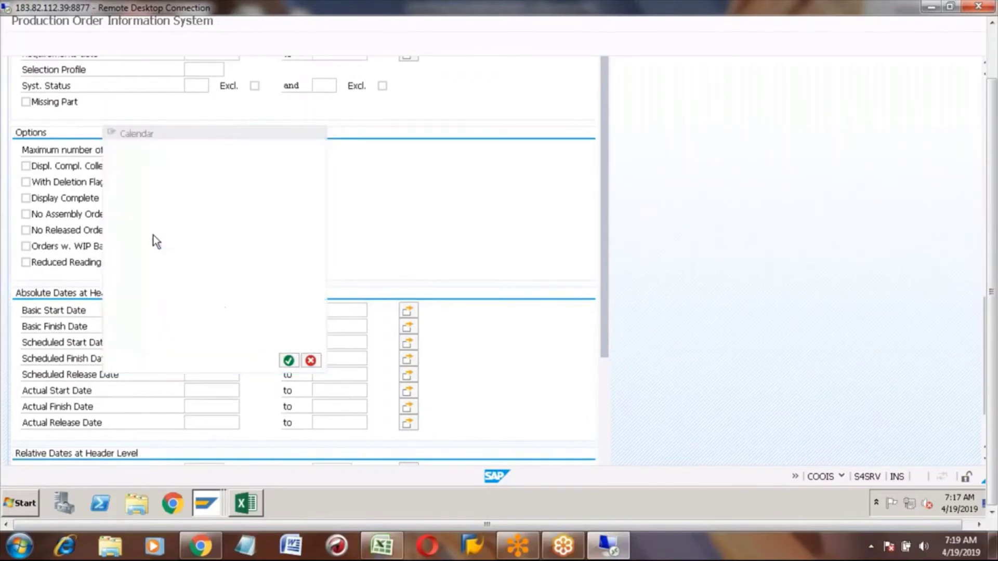
pyautogui.click(336, 309)
pyautogui.click(372, 311)
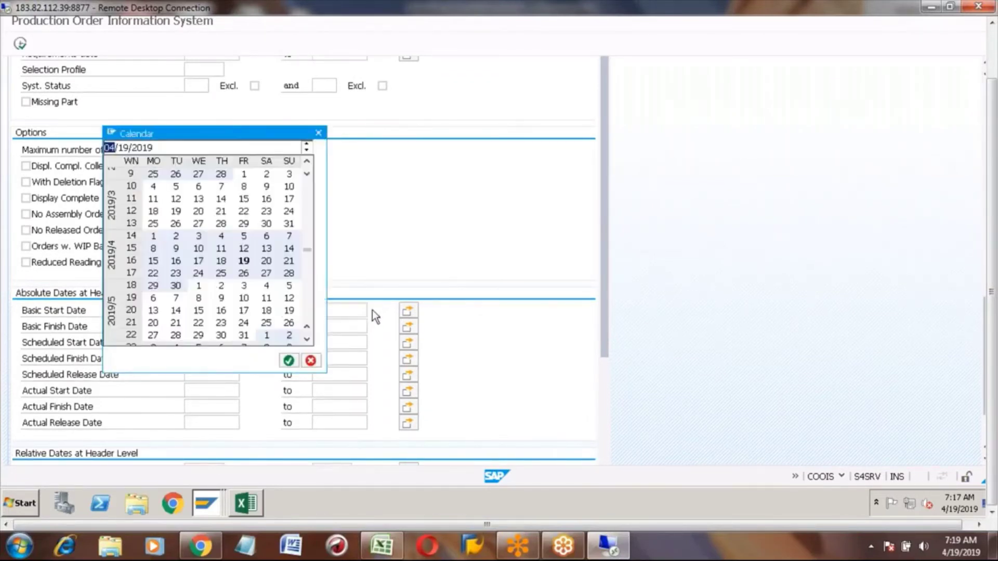
pyautogui.doubleClick(176, 286)
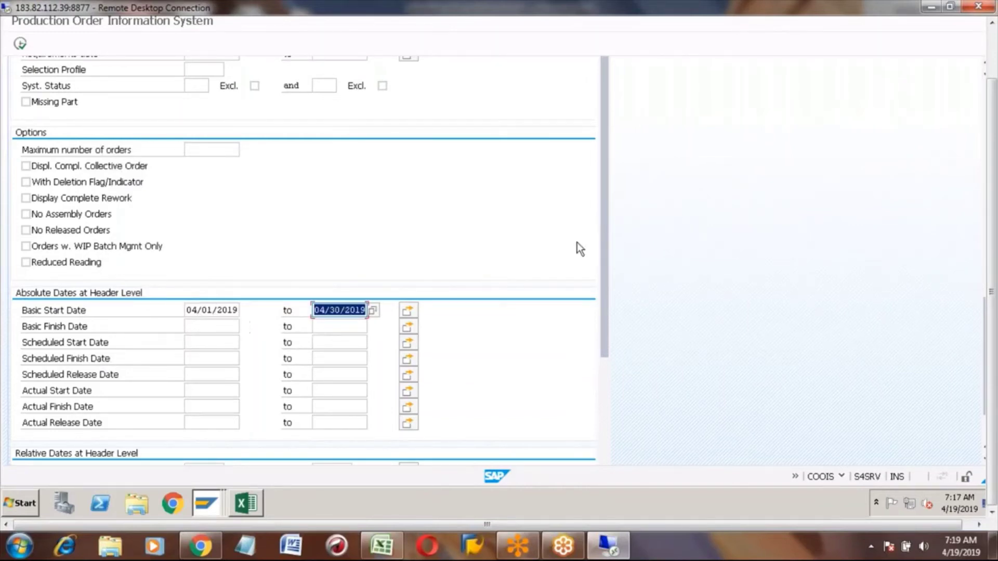
# Run the Order Headers list and check its basic finish date and basic start date columns
pyautogui.click(994, 57)
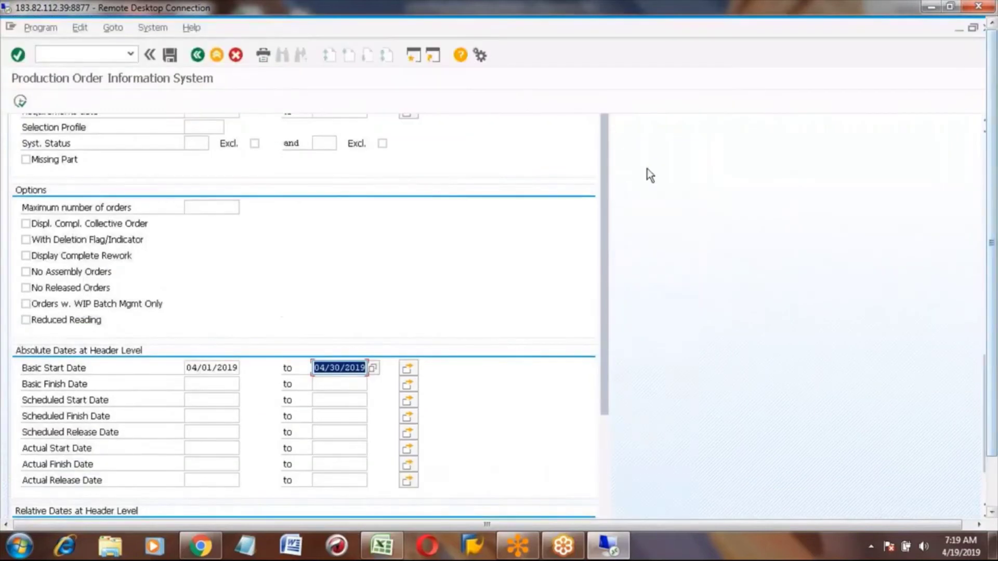
pyautogui.click(20, 101)
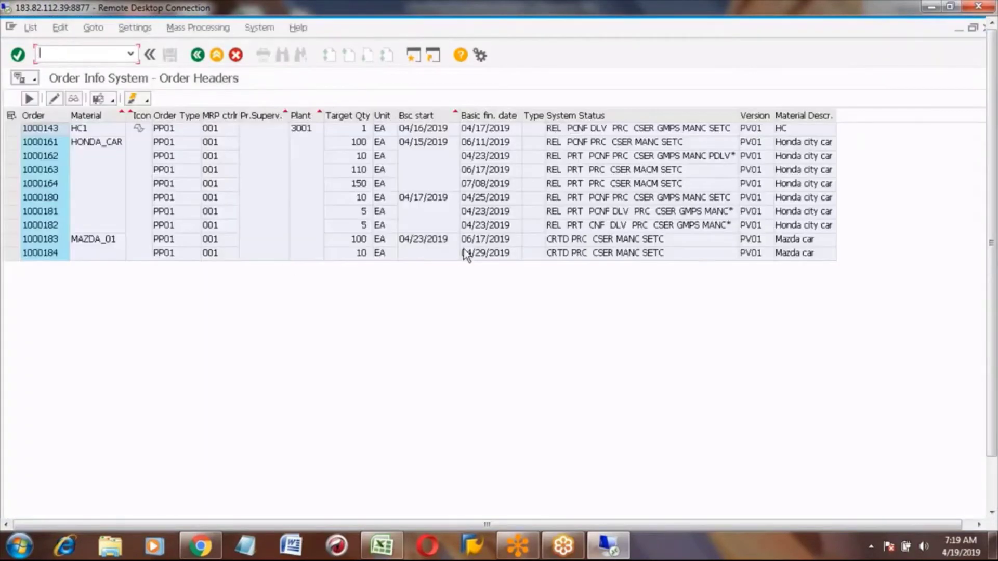
pyautogui.click(487, 115)
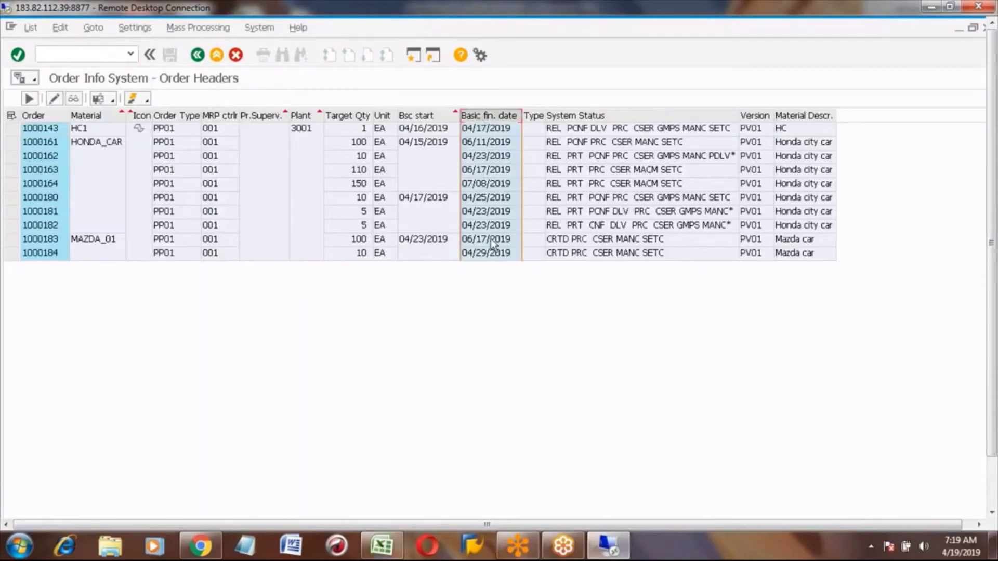
pyautogui.click(424, 113)
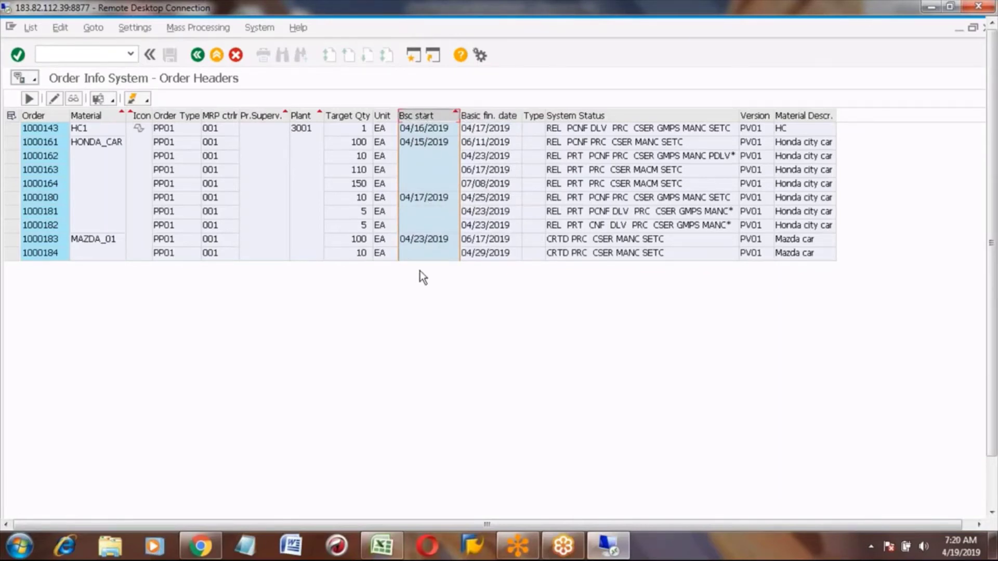
pyautogui.click(420, 237)
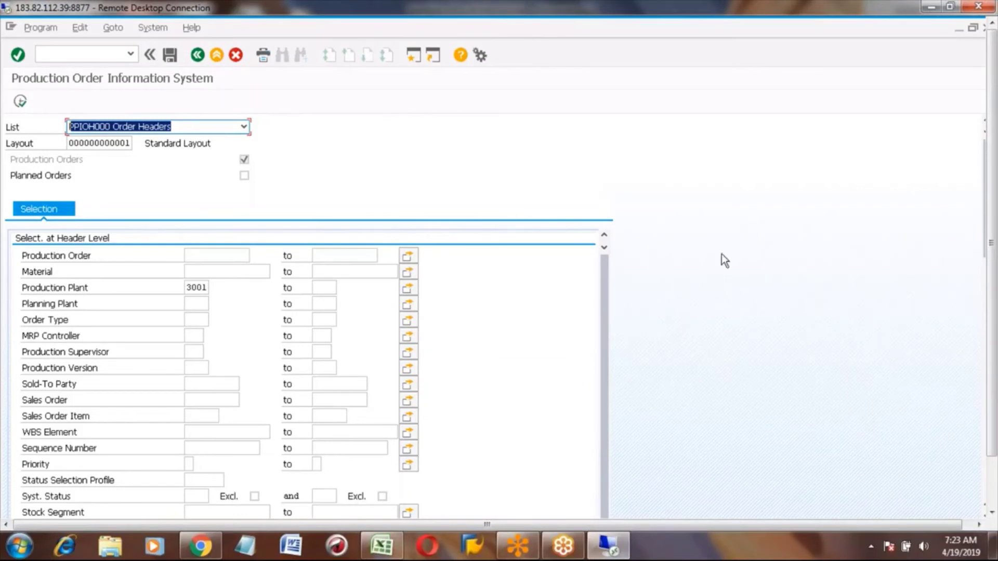
# Review the selection criteria from header level down to relative dates and characteristics
pyautogui.click(989, 388)
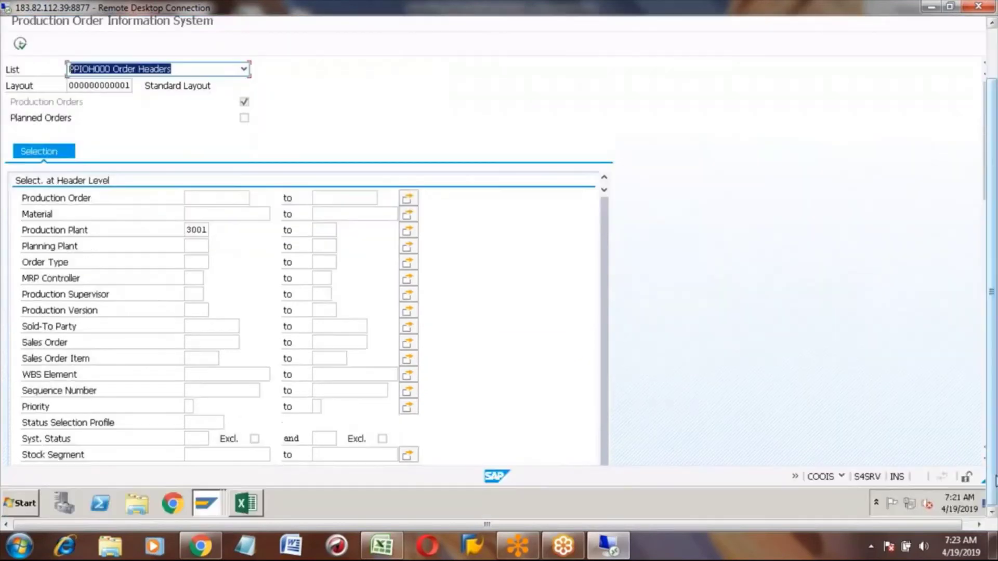
pyautogui.click(985, 387)
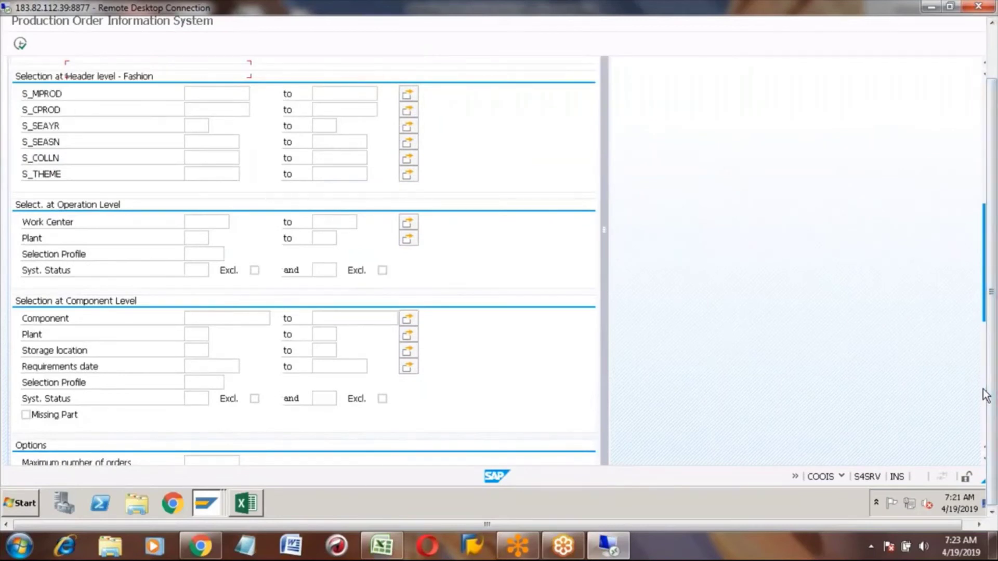
pyautogui.click(986, 395)
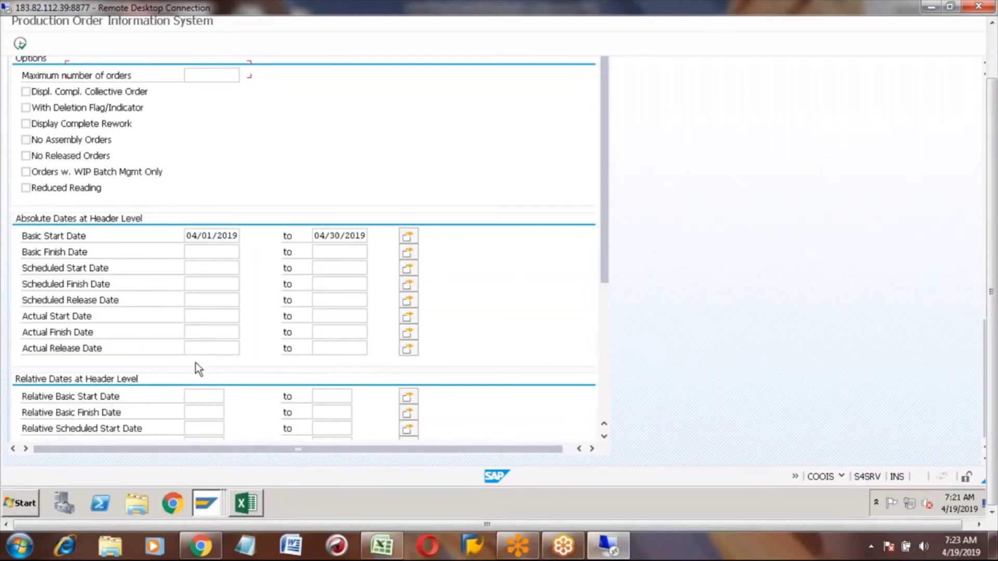
pyautogui.click(605, 395)
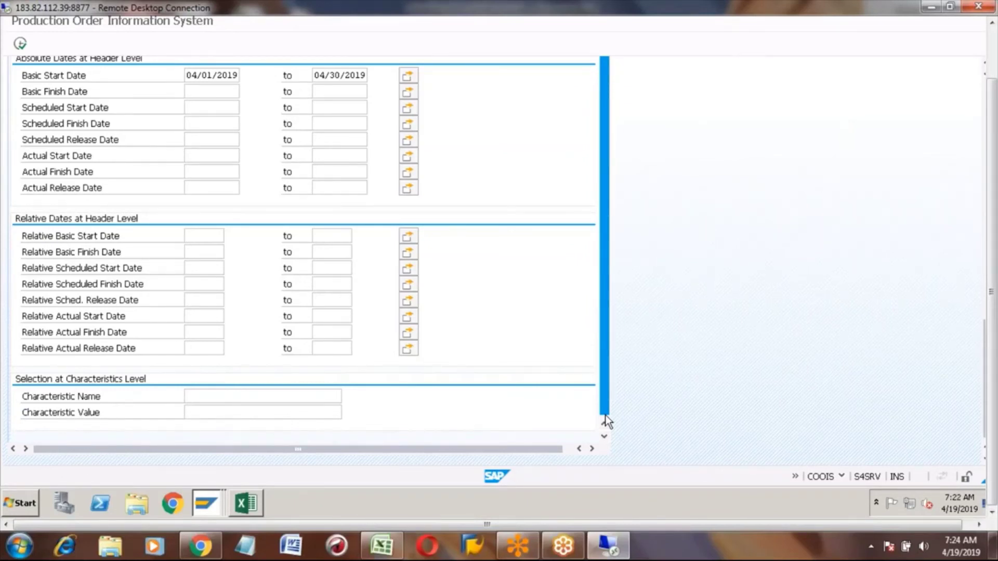
pyautogui.click(994, 51)
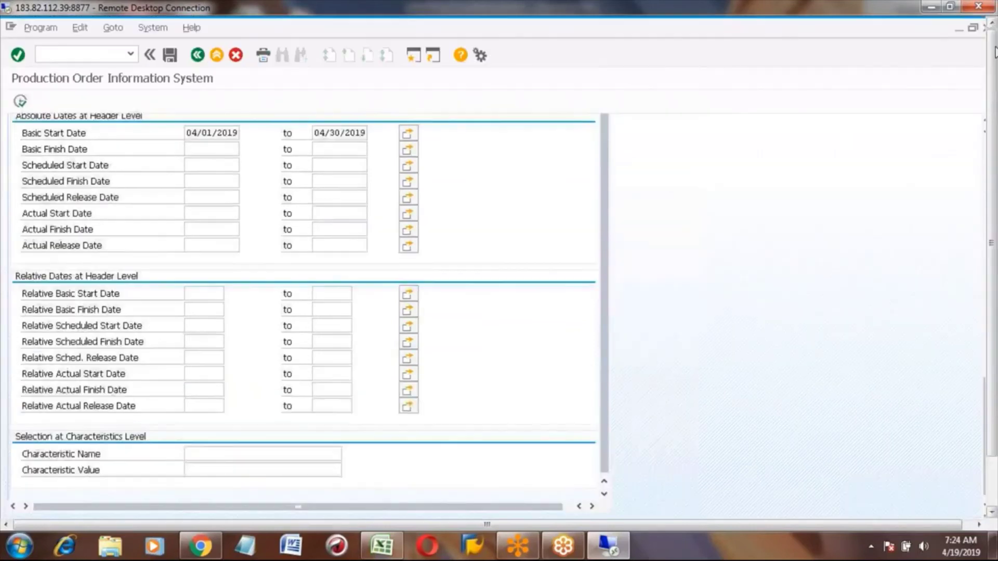
# Look through the available report lists and change the list to PPIOD000 Documented Goods Movements
pyautogui.click(985, 152)
pyautogui.click(985, 152)
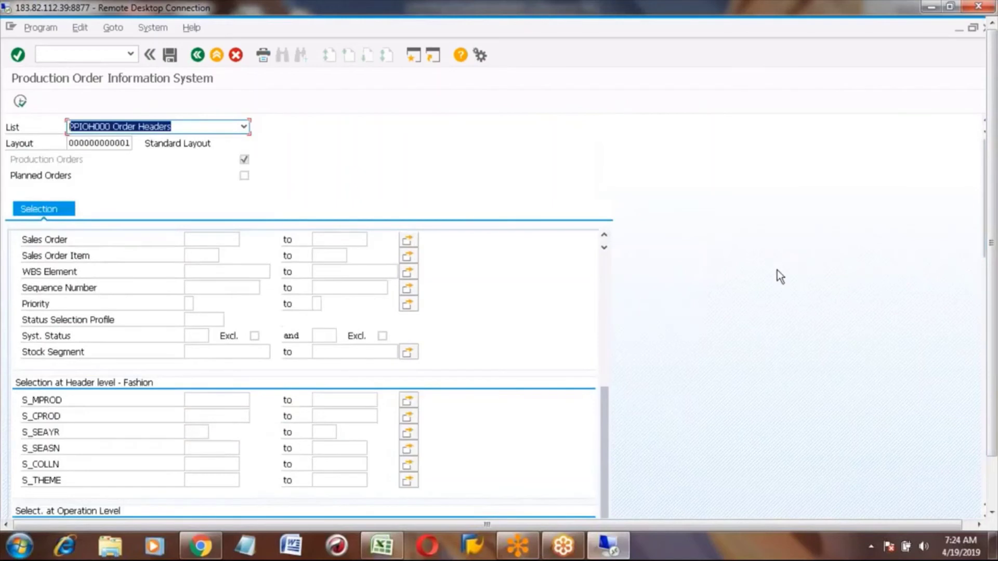
pyautogui.click(606, 272)
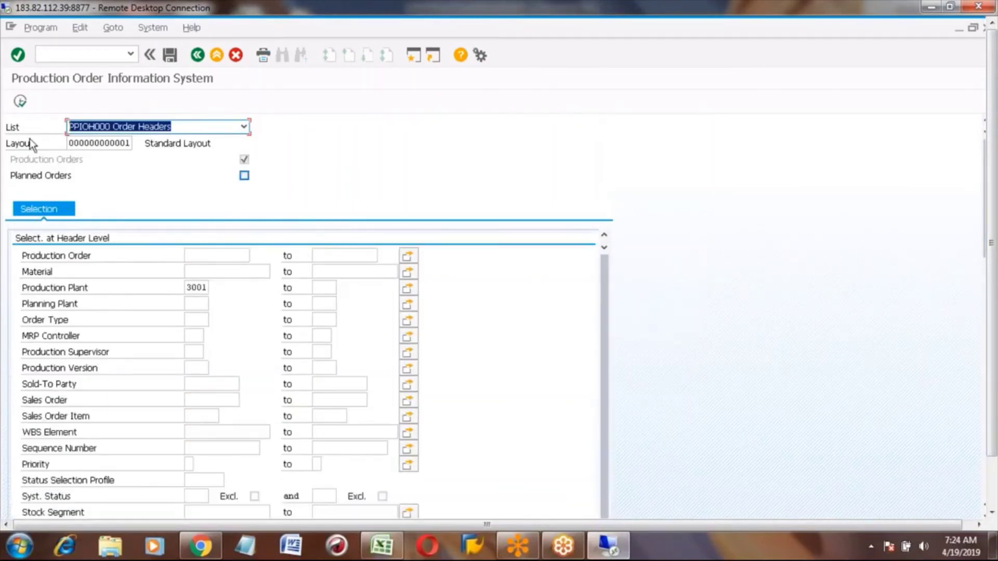
pyautogui.click(244, 126)
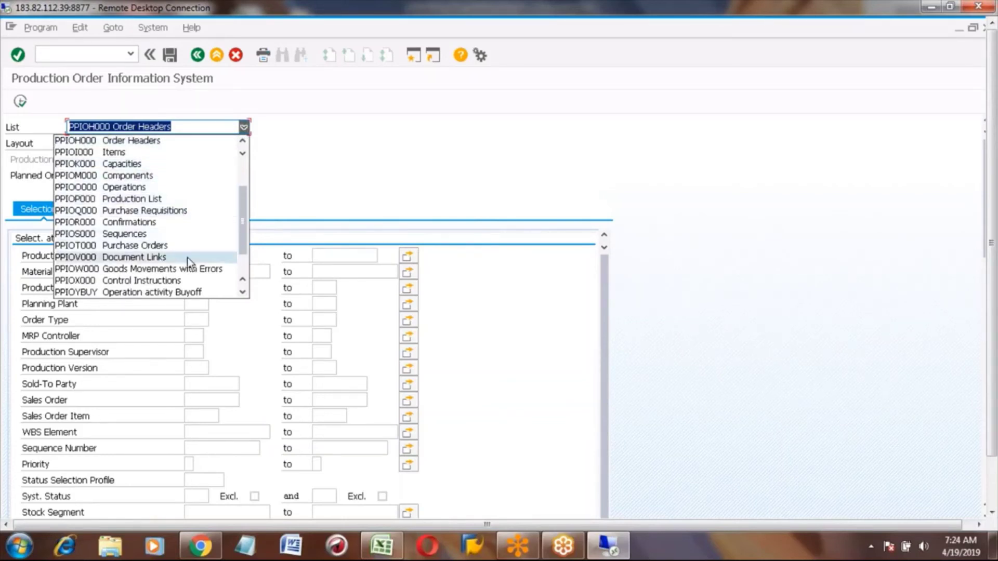
pyautogui.click(242, 292)
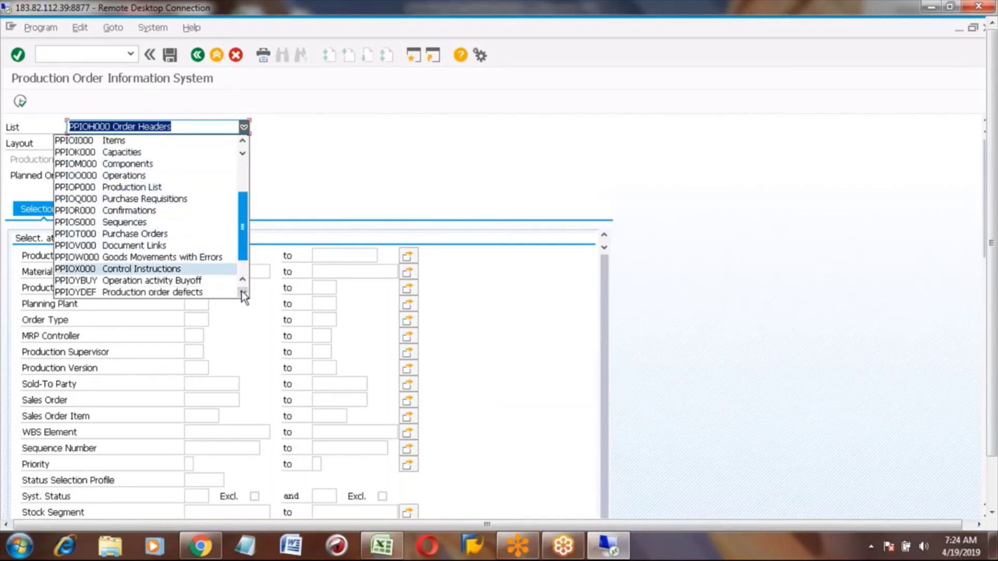
pyautogui.click(242, 292)
pyautogui.click(242, 292)
pyautogui.click(241, 292)
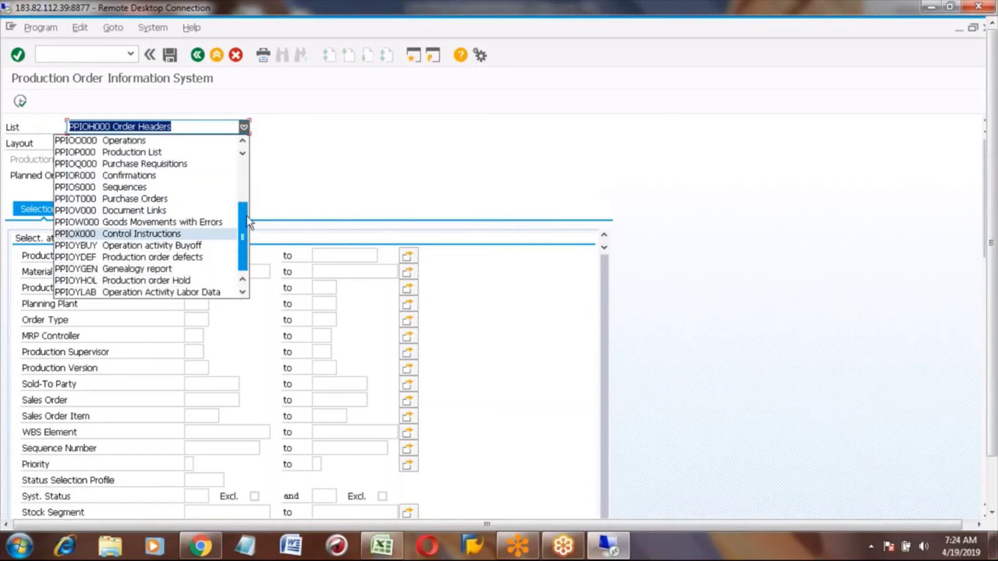
pyautogui.click(244, 168)
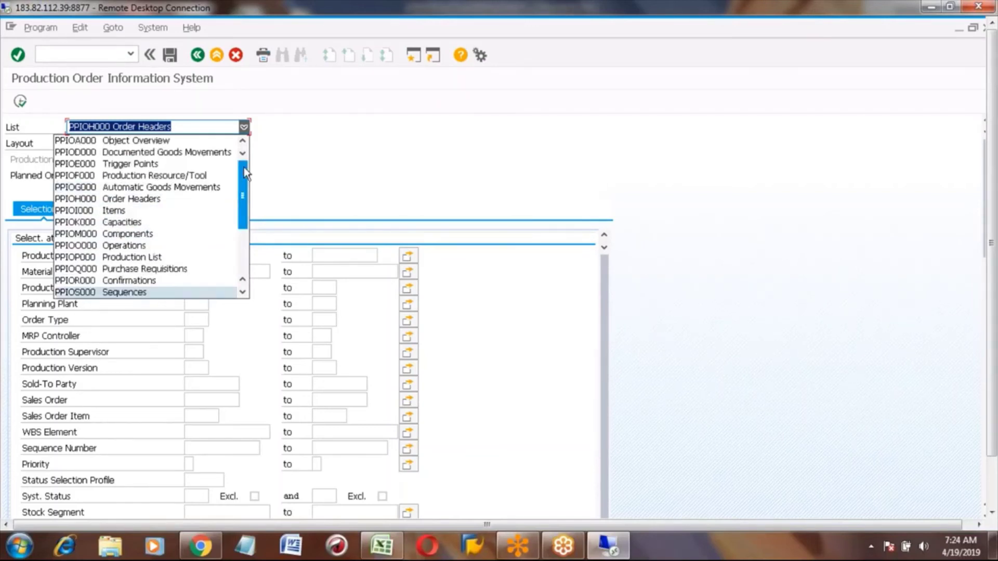
pyautogui.click(157, 152)
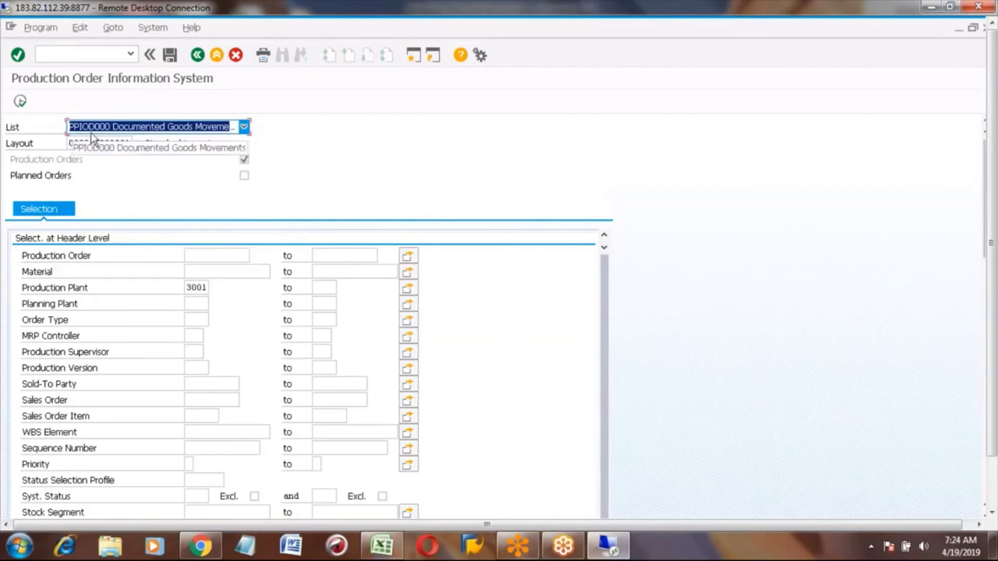
# Run the Documented Goods Movements list for production plant 3001, check it, and exit the order information system
pyautogui.click(197, 288)
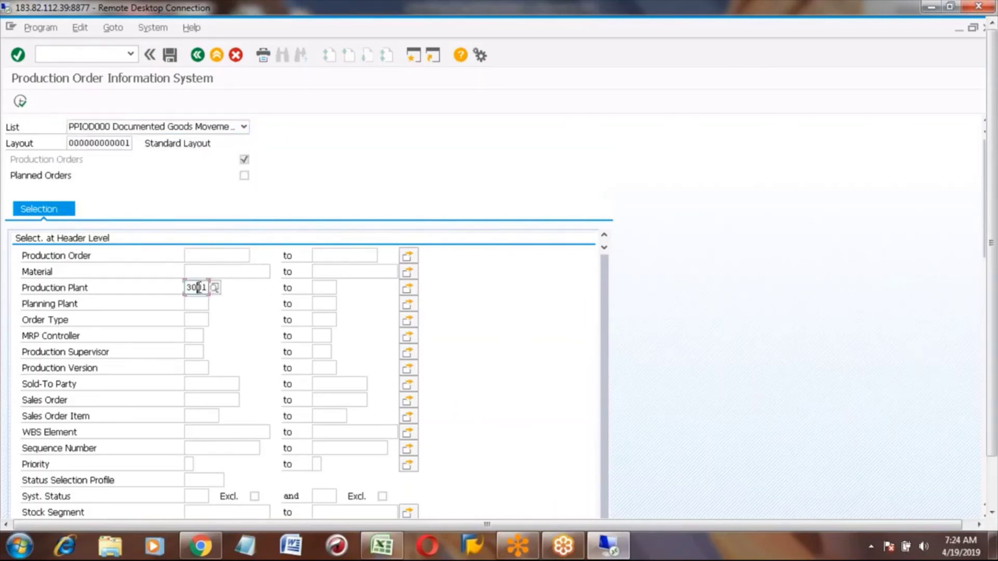
pyautogui.click(21, 102)
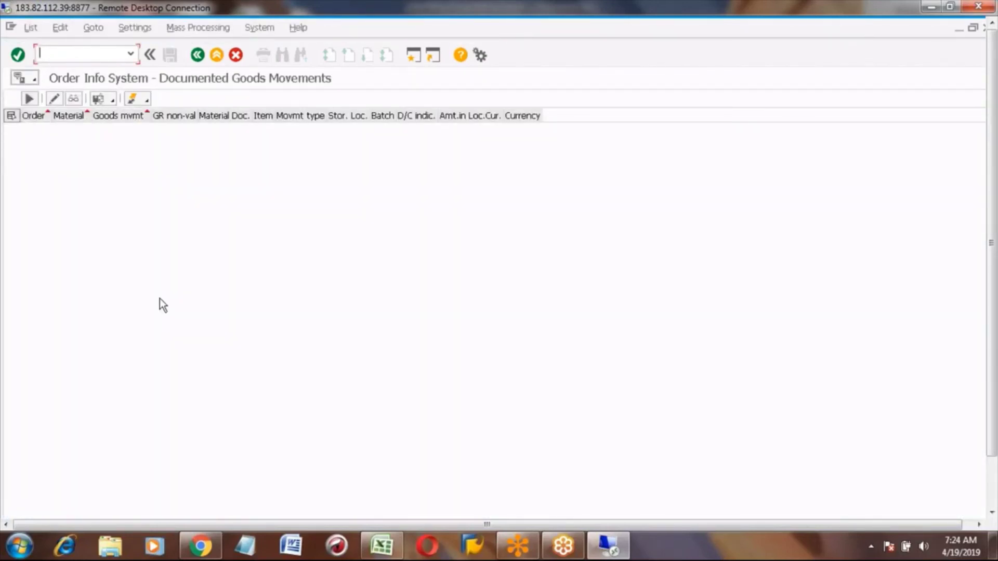
pyautogui.click(198, 54)
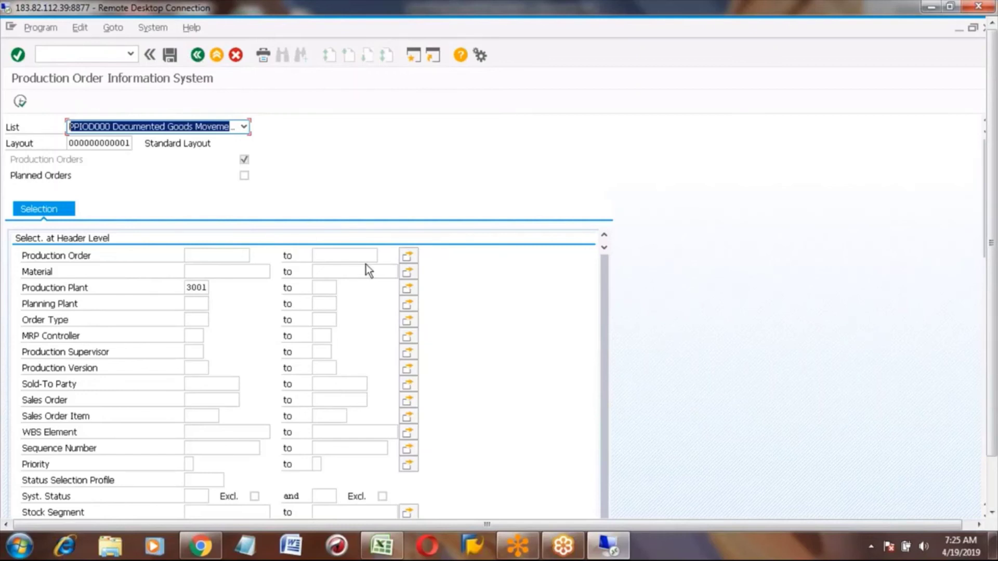
pyautogui.click(198, 55)
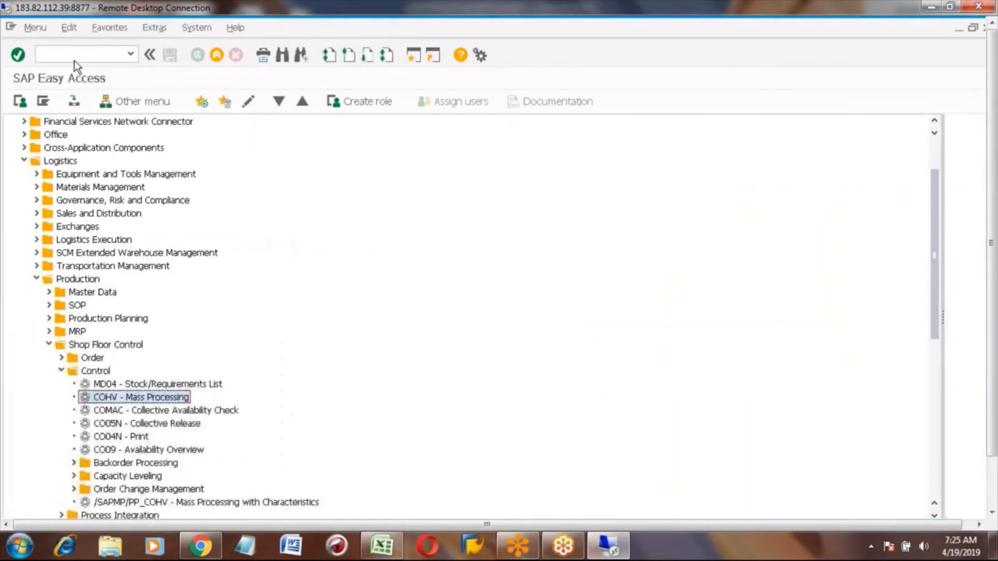
# Start transaction SPRO and display the SAP Reference IMG
pyautogui.click(74, 60)
pyautogui.write('SPRO')
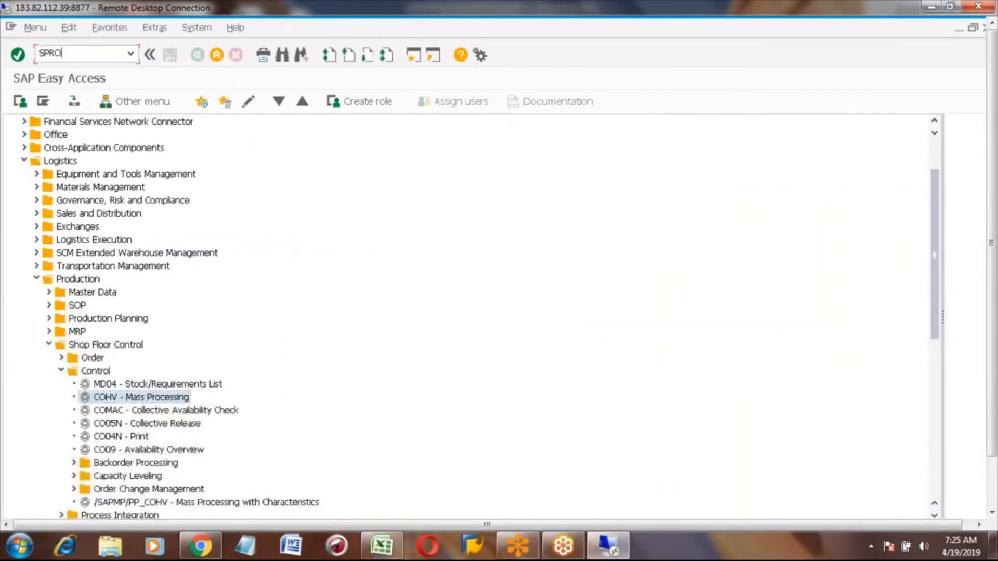
pyautogui.press('Return')
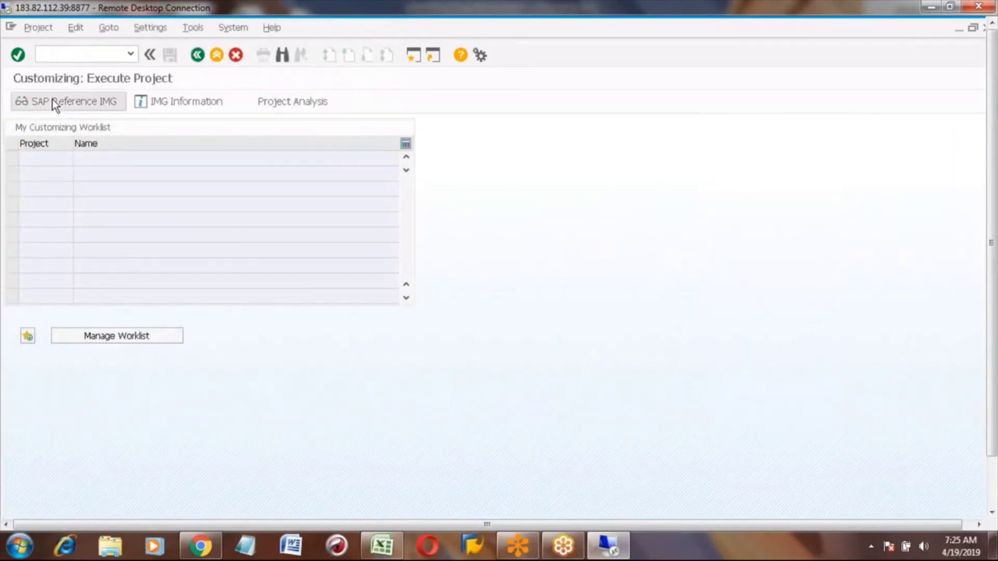
pyautogui.click(54, 102)
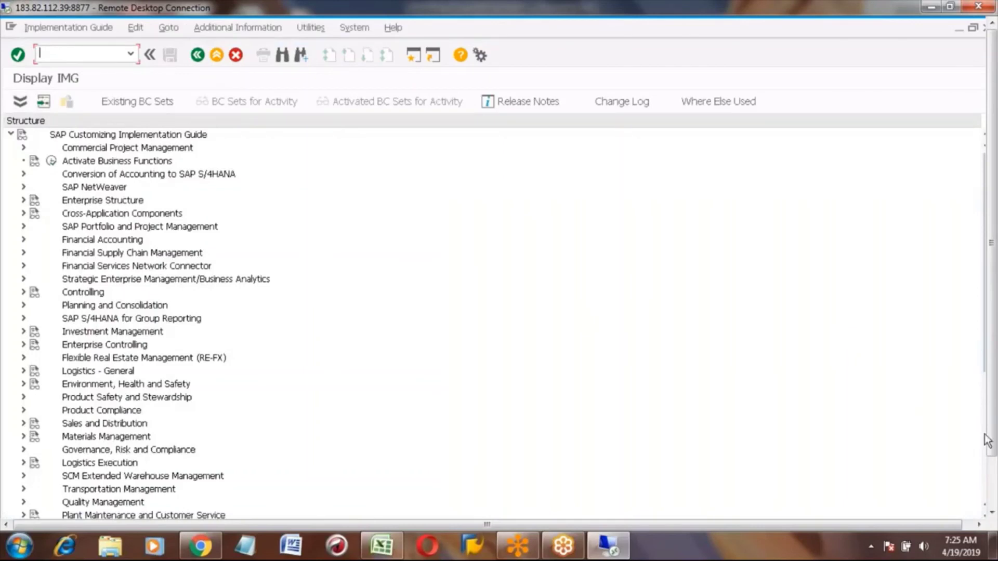
# Open Define Order-Type-Dependent Parameters under Production, Shop Floor Control, Master Data, Order in the implementation guide
pyautogui.scroll(-2, 993, 491)
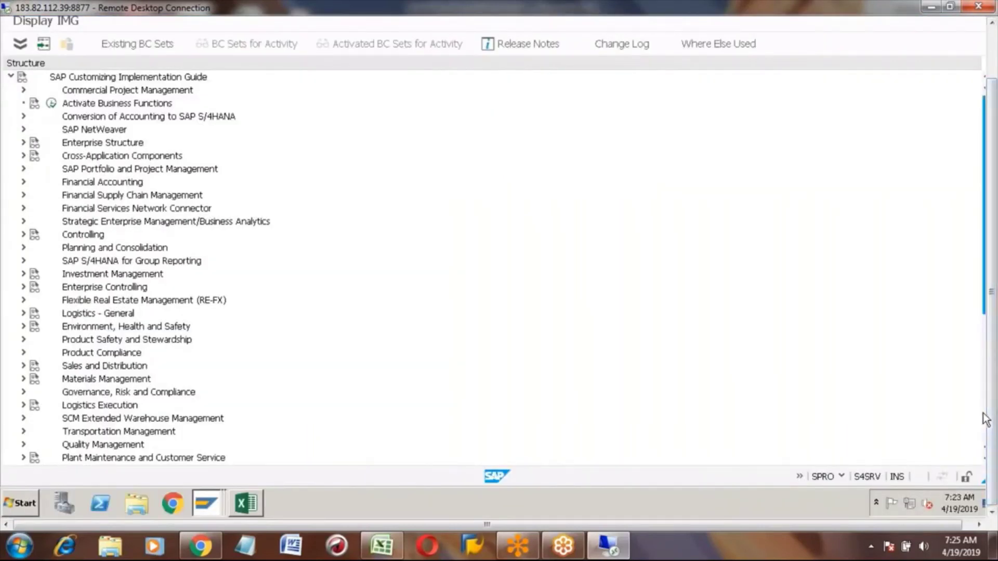
pyautogui.scroll(-7, 977, 416)
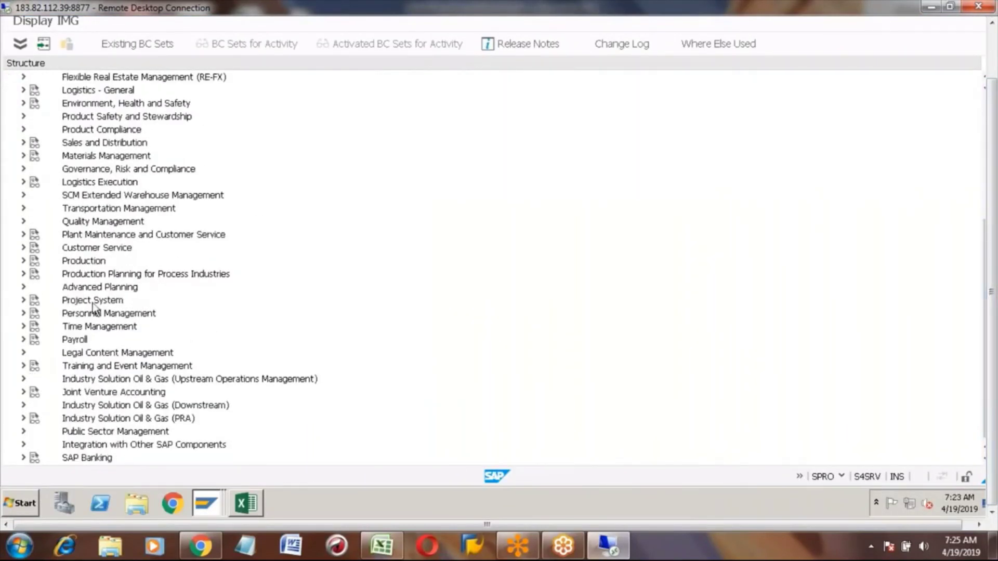
pyautogui.click(23, 261)
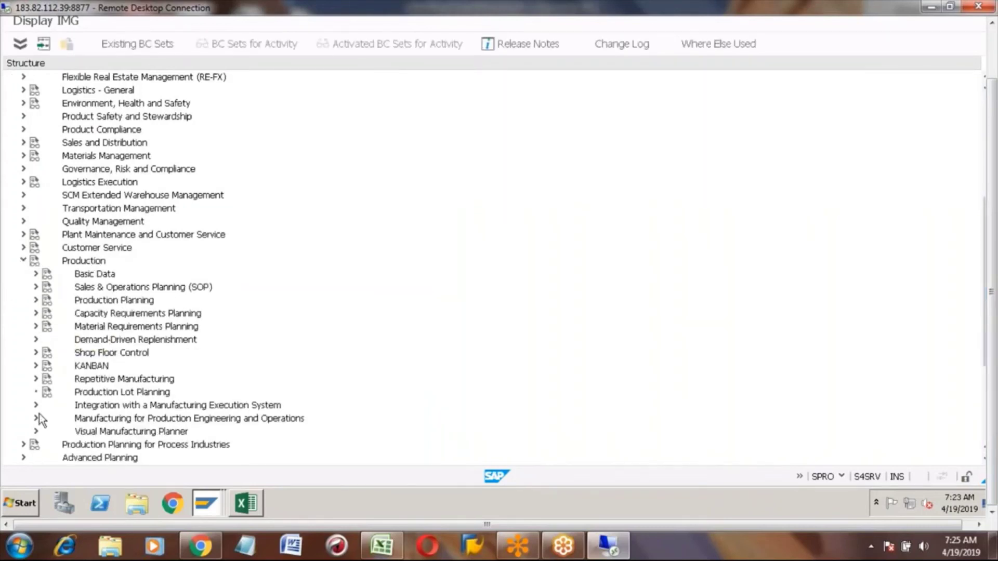
pyautogui.click(36, 353)
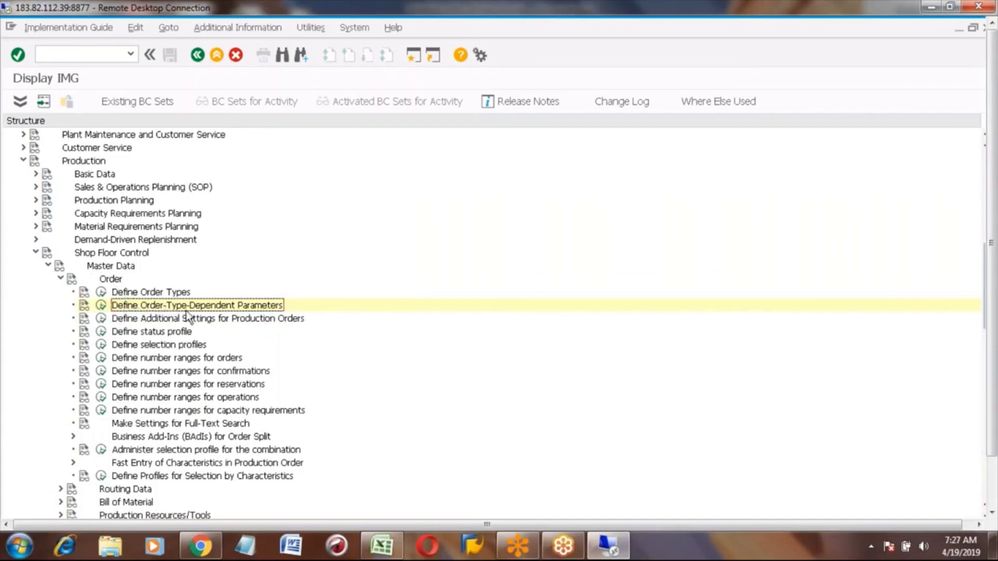
pyautogui.click(102, 306)
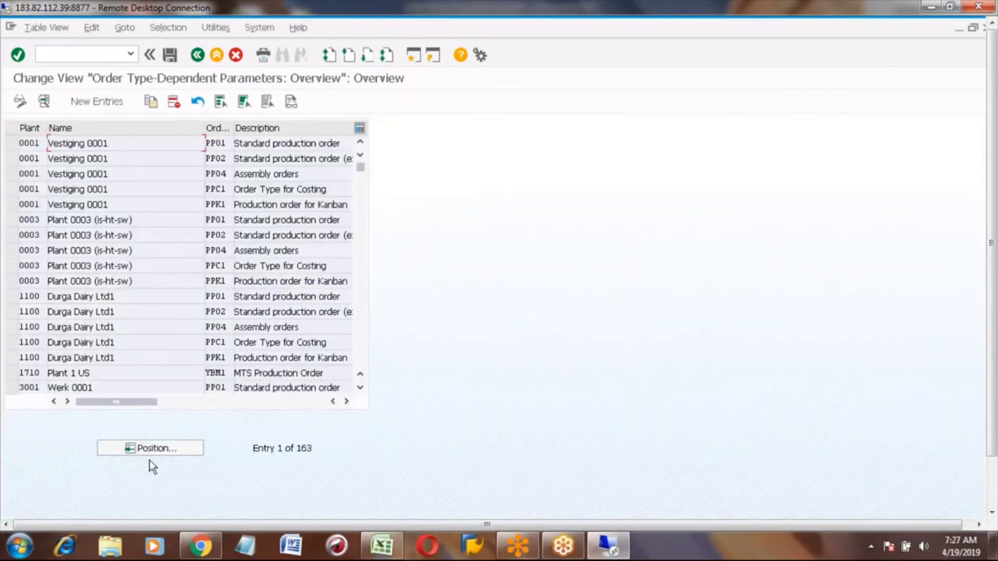
# For plant 3001 and order type PP01, enable goods movement documentation for GR for Production Order, Planned Goods Issue and Unplanned Goods Issue
pyautogui.click(12, 389)
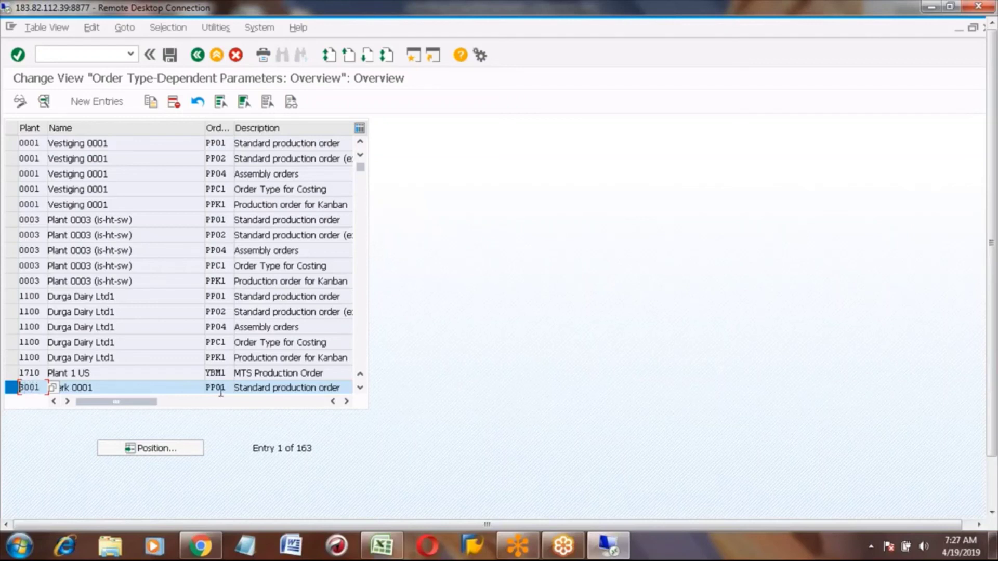
pyautogui.click(44, 102)
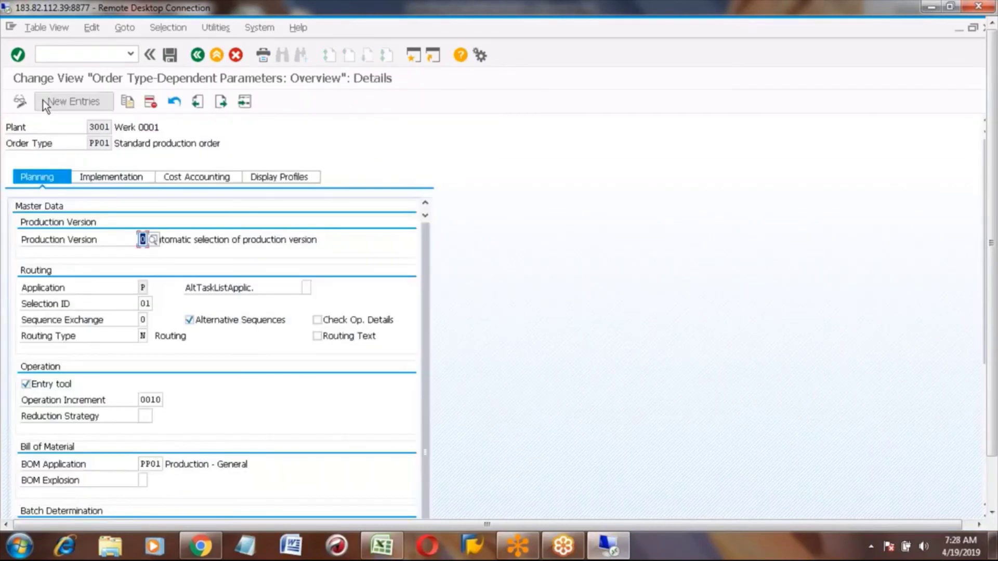
pyautogui.click(99, 176)
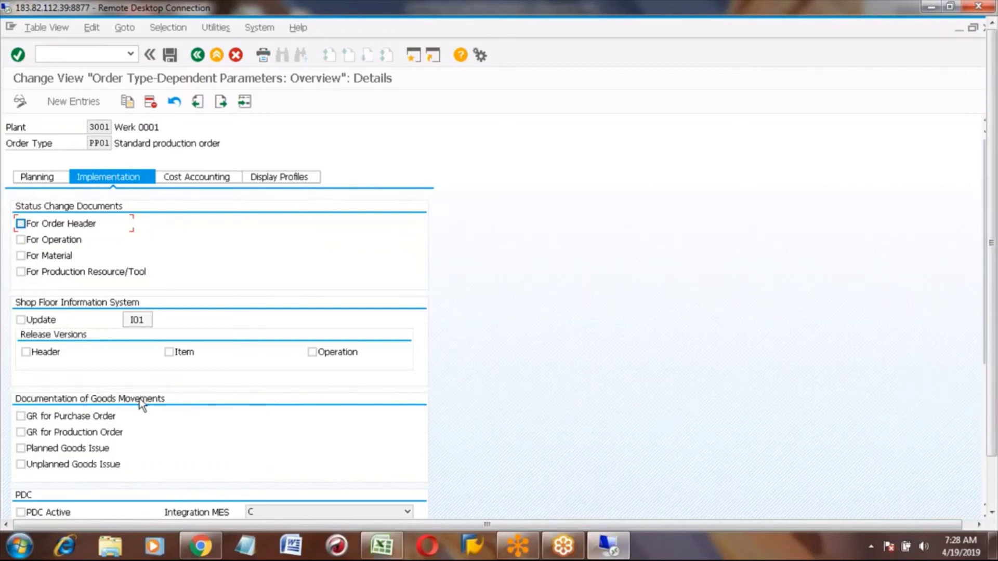
pyautogui.click(21, 432)
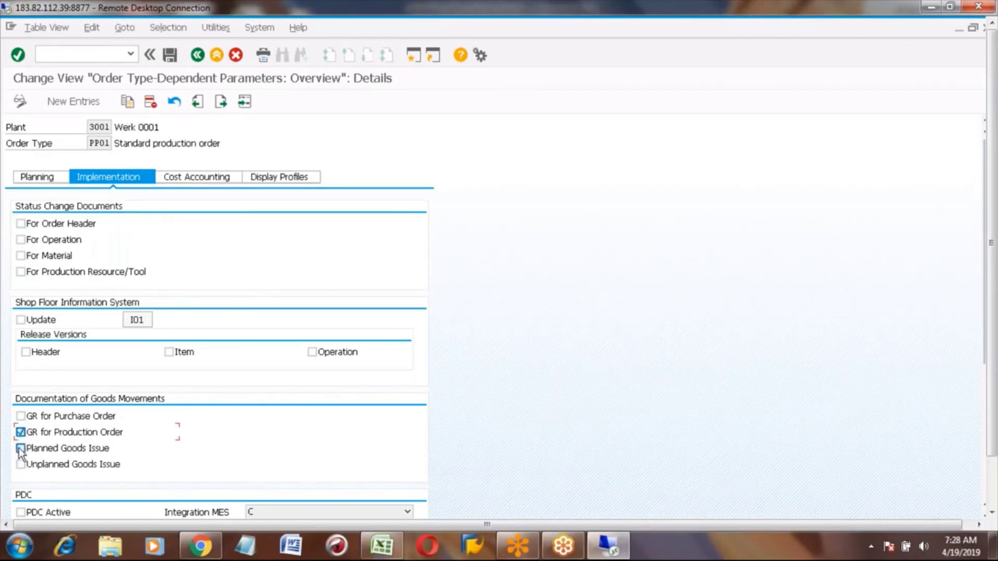
pyautogui.click(21, 449)
pyautogui.click(20, 465)
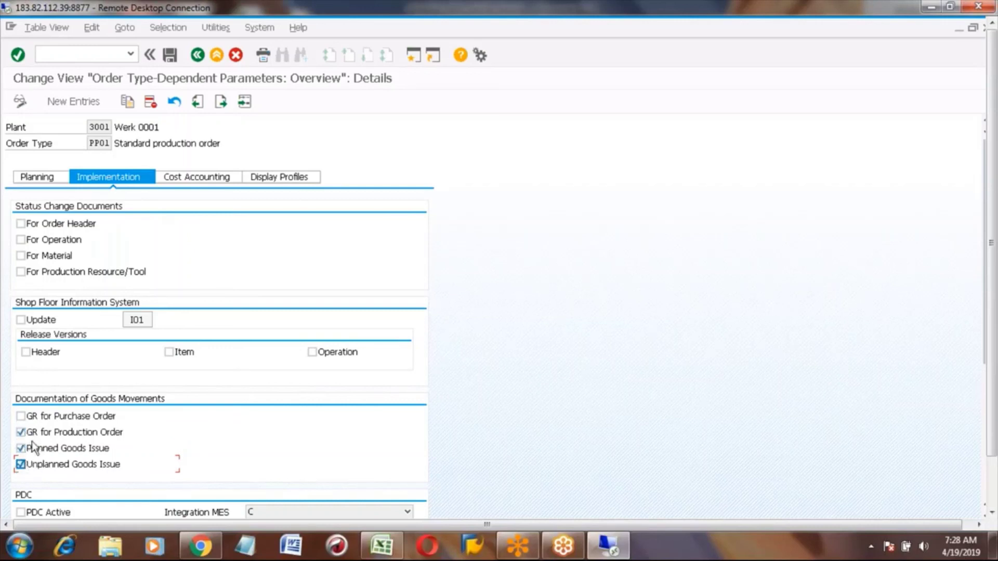